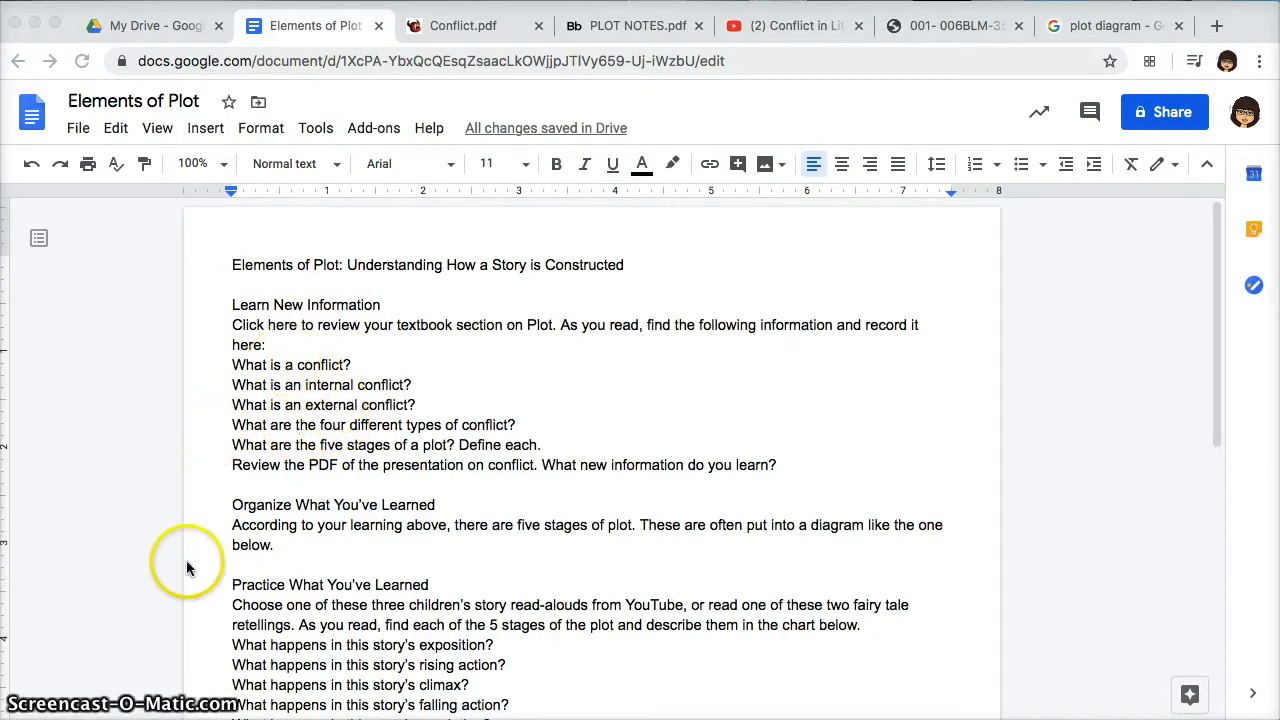
# Step: Centre the title line "Elements of Plot: Understanding How a Story is Constructed" and set its font size to 24
pyautogui.scroll(-4, 265, 550)
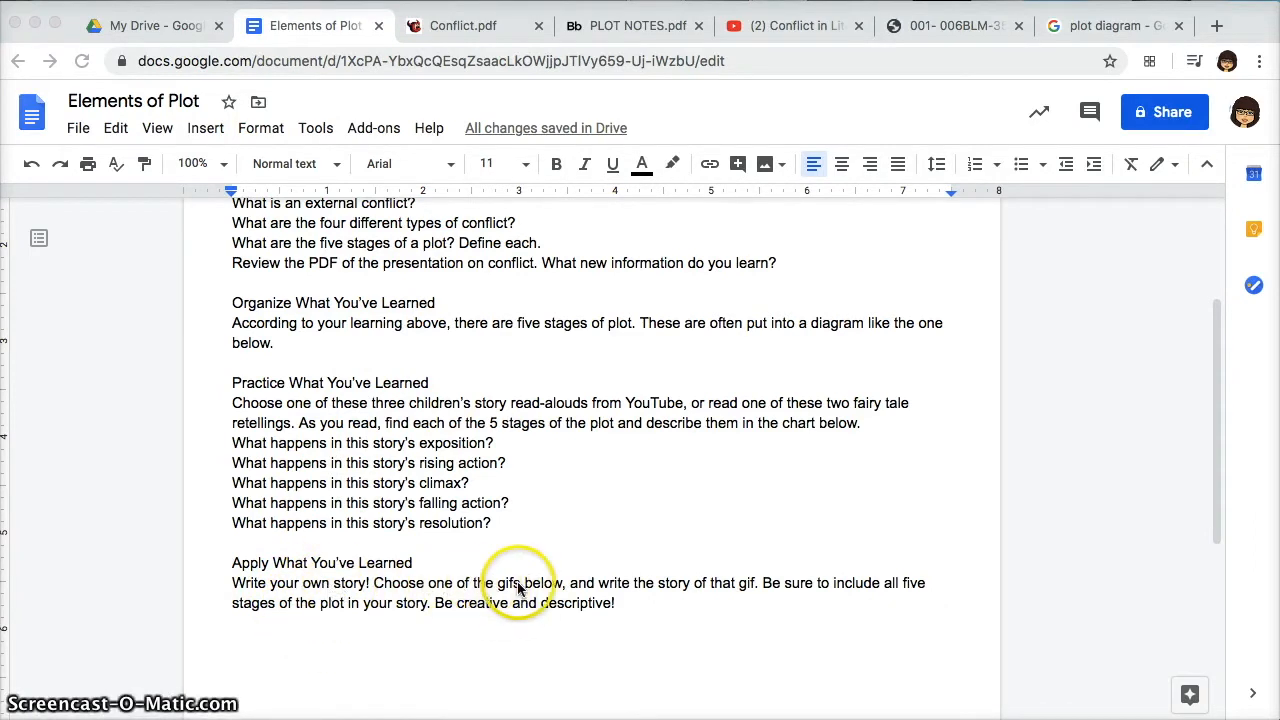
pyautogui.scroll(5, 349, 466)
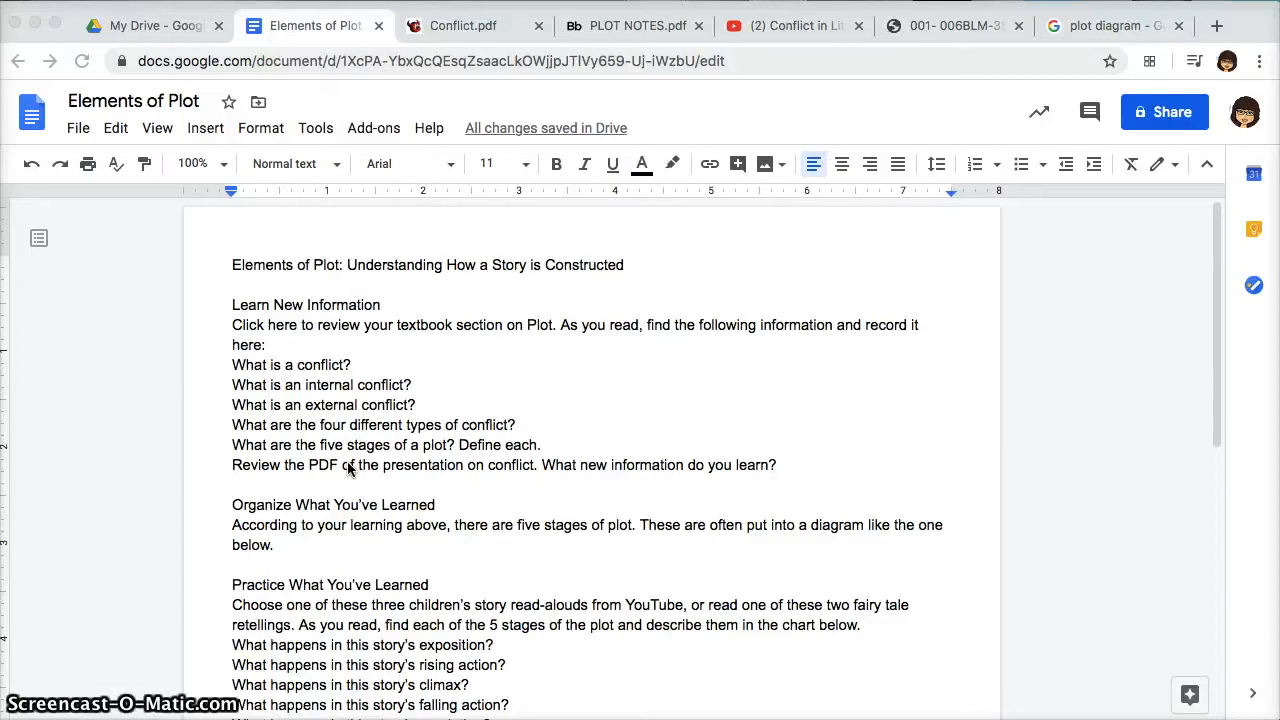
pyautogui.click(236, 266)
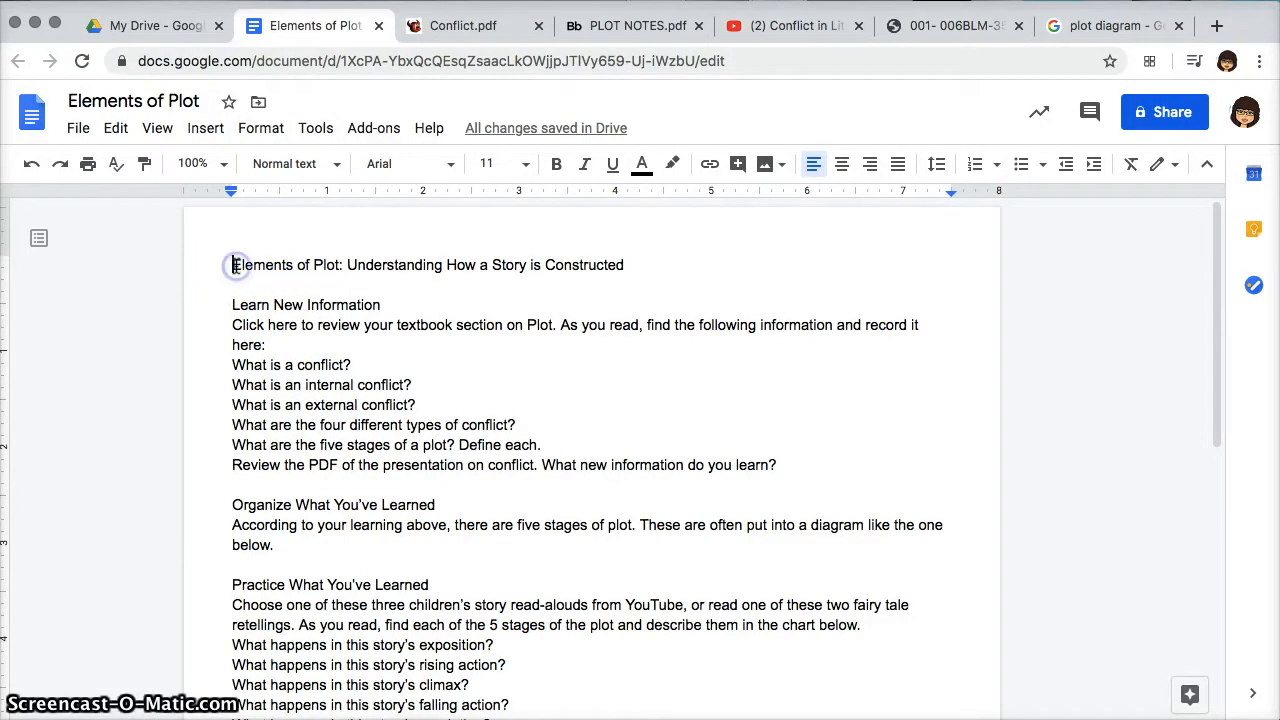
pyautogui.moveTo(236, 266); pyautogui.dragTo(538, 282)
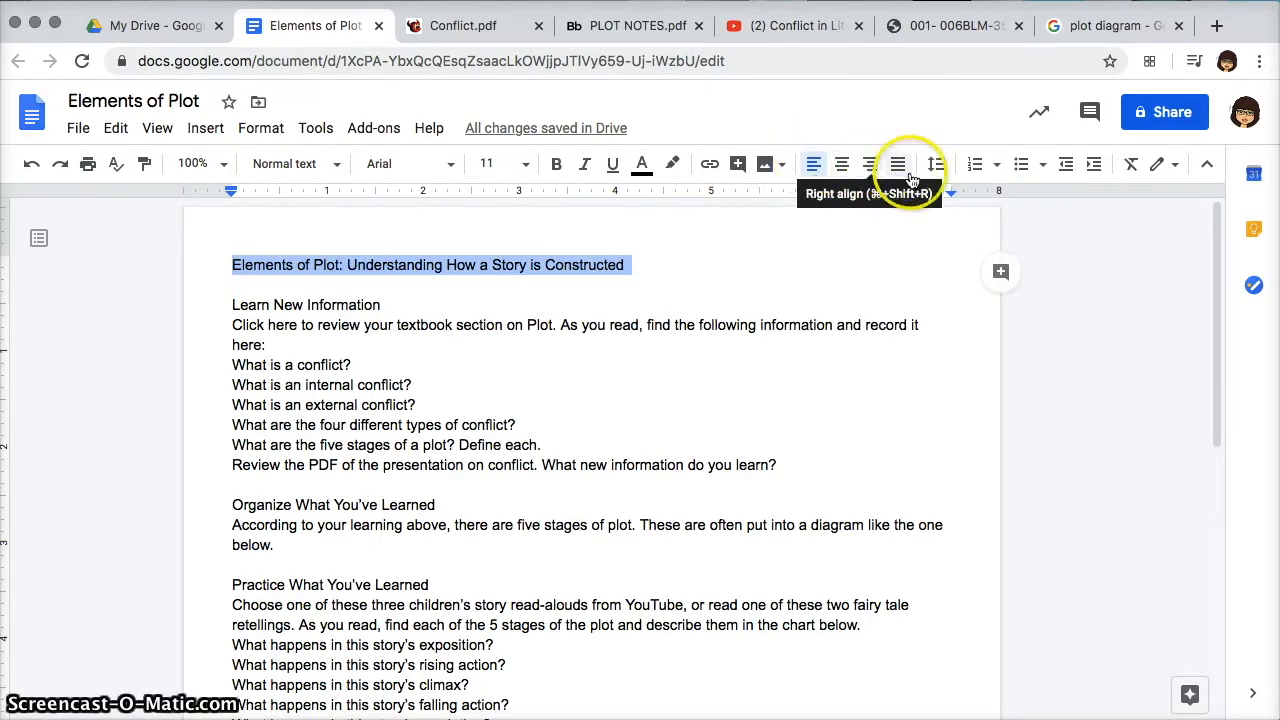
pyautogui.click(842, 164)
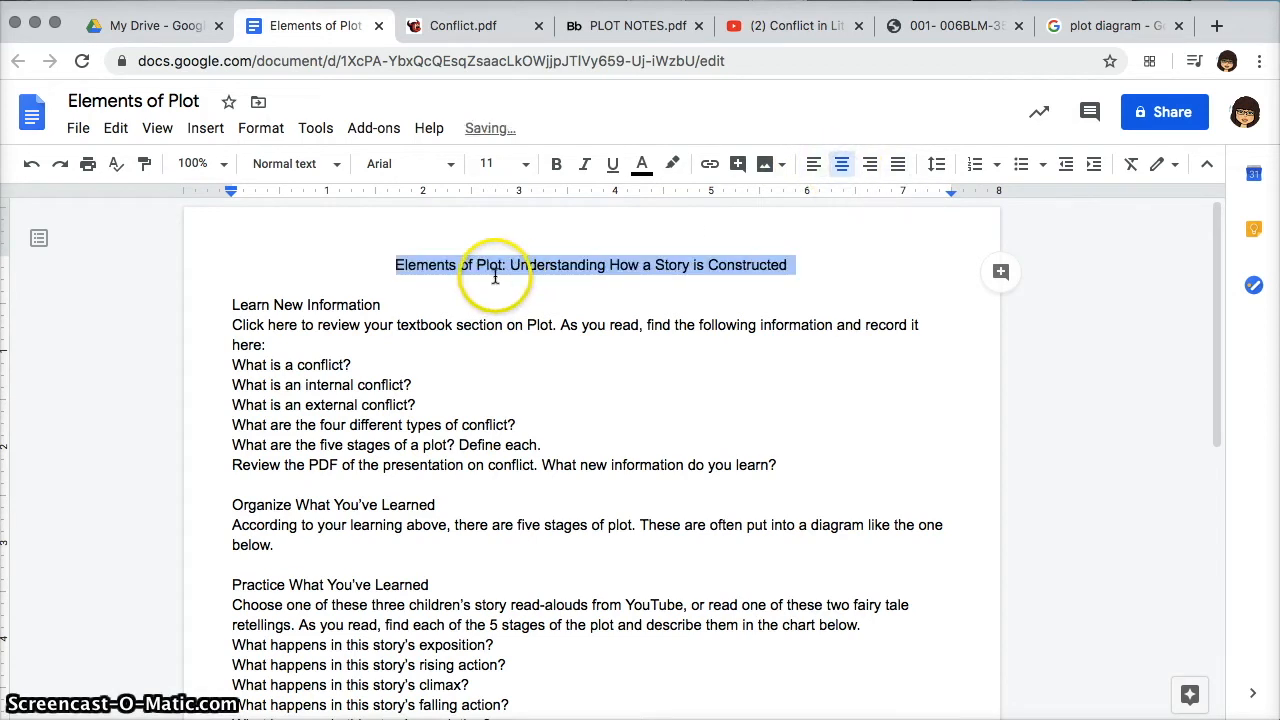
pyautogui.click(520, 164)
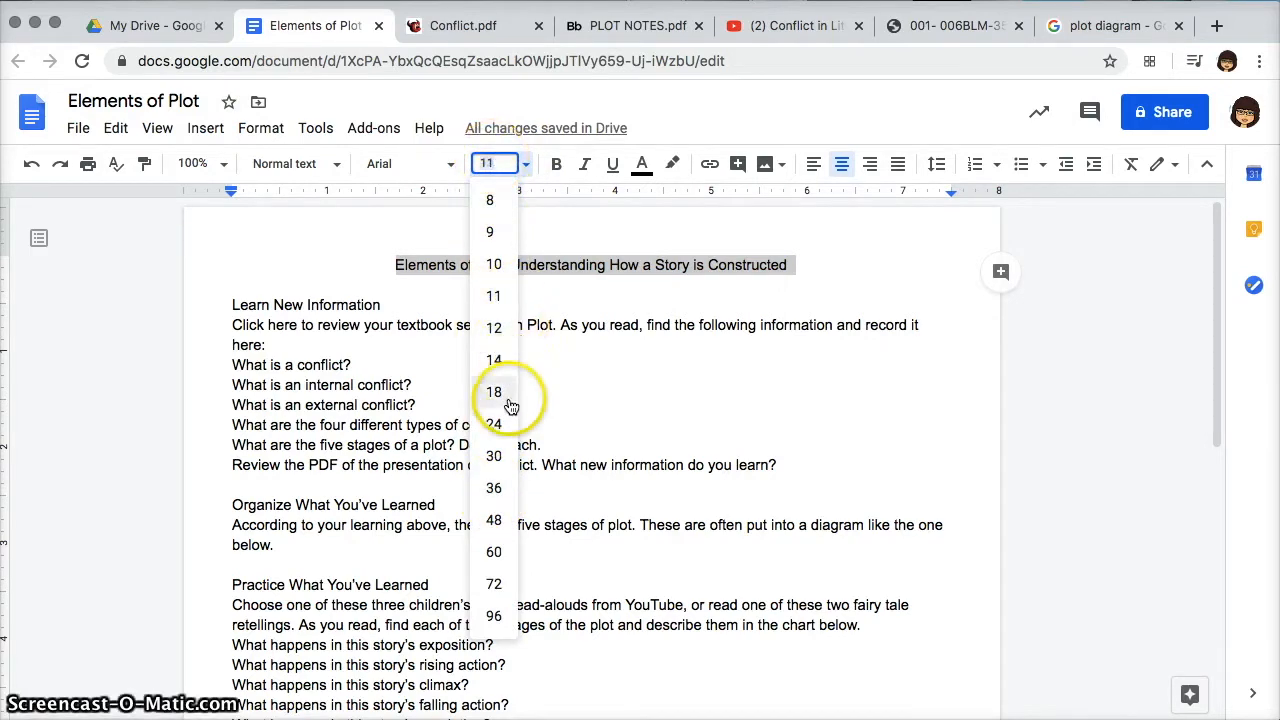
pyautogui.click(497, 428)
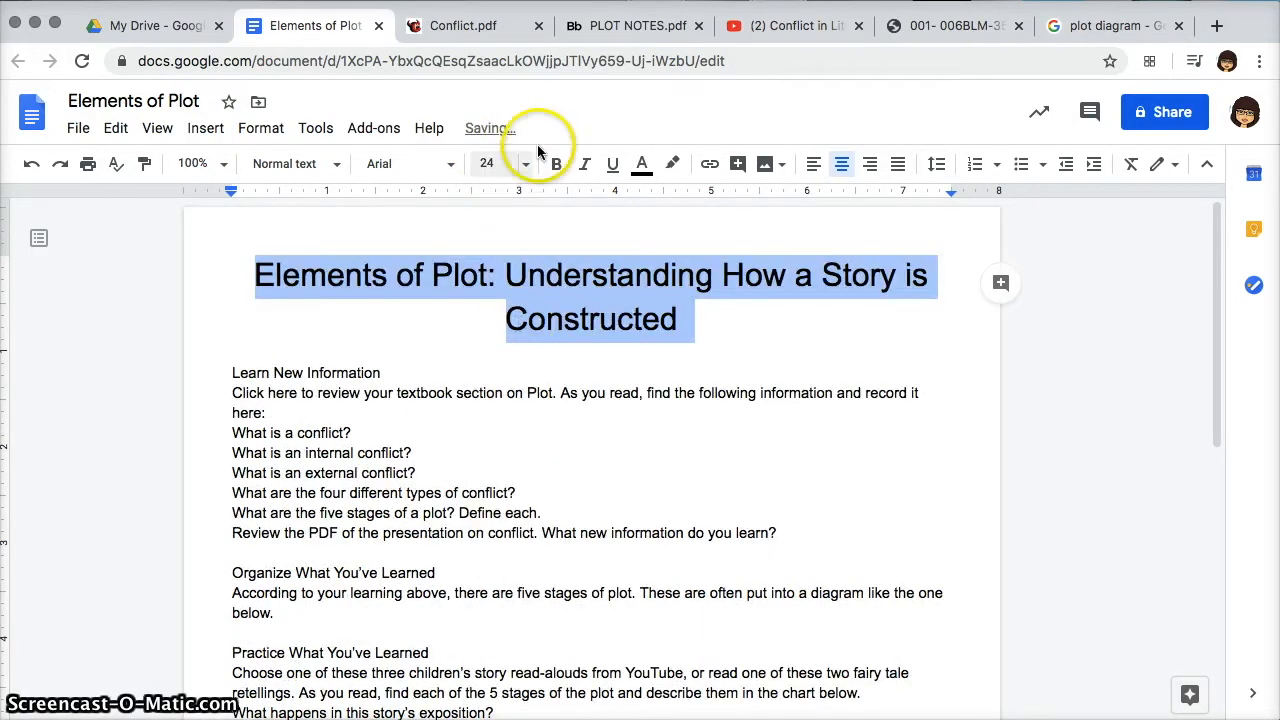
# Step: Break the title before "Understanding" so it continues on a second line, and select both title lines
pyautogui.click(504, 277)
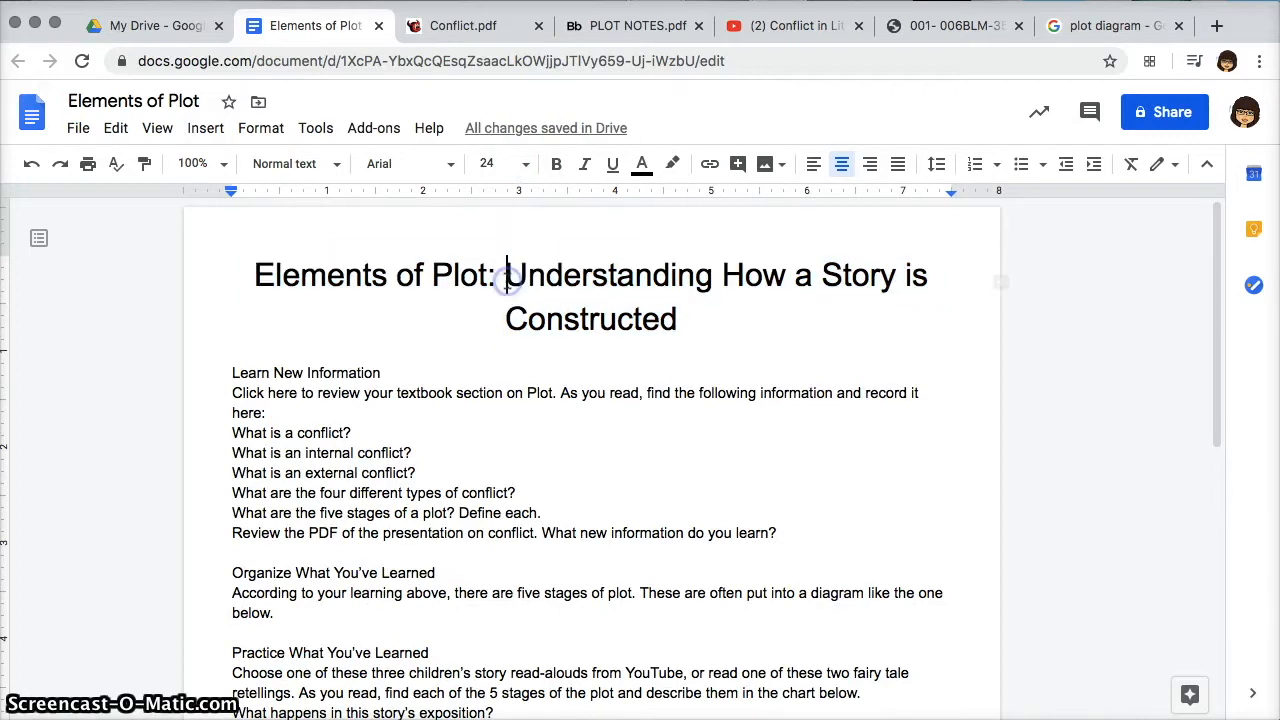
pyautogui.press('Return')
pyautogui.moveTo(913, 317); pyautogui.dragTo(432, 282)
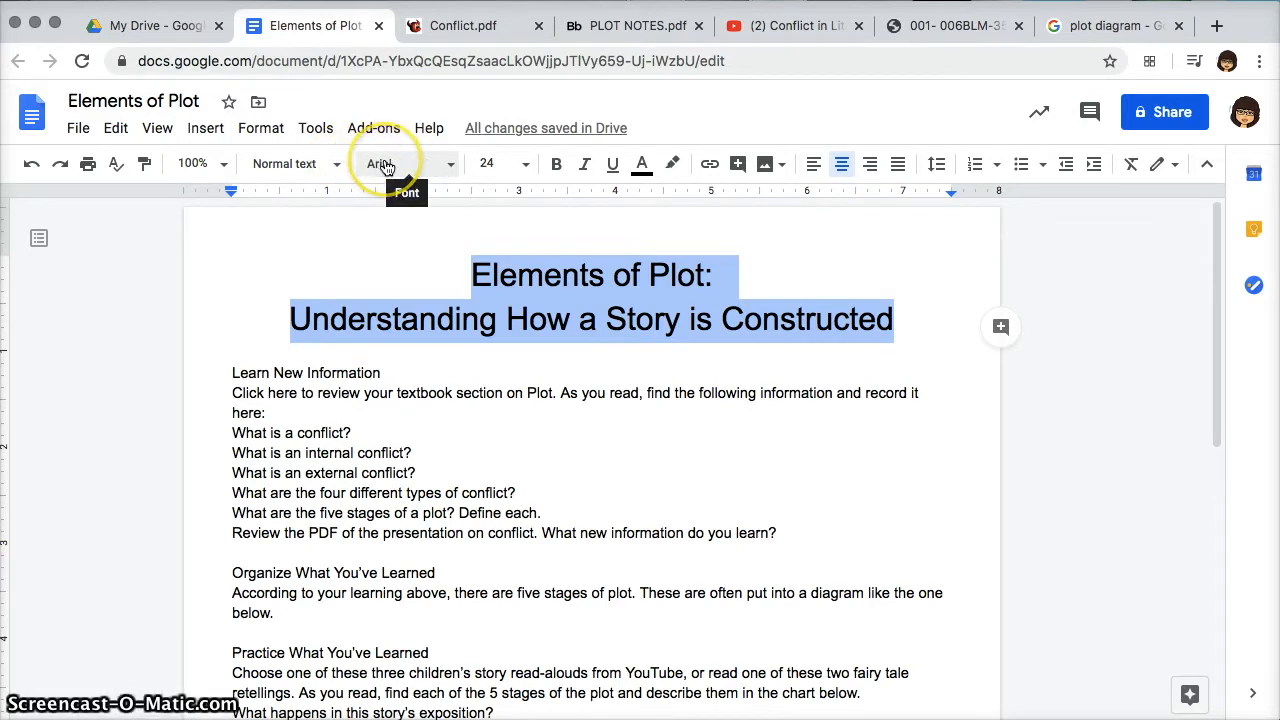
pyautogui.click(311, 164)
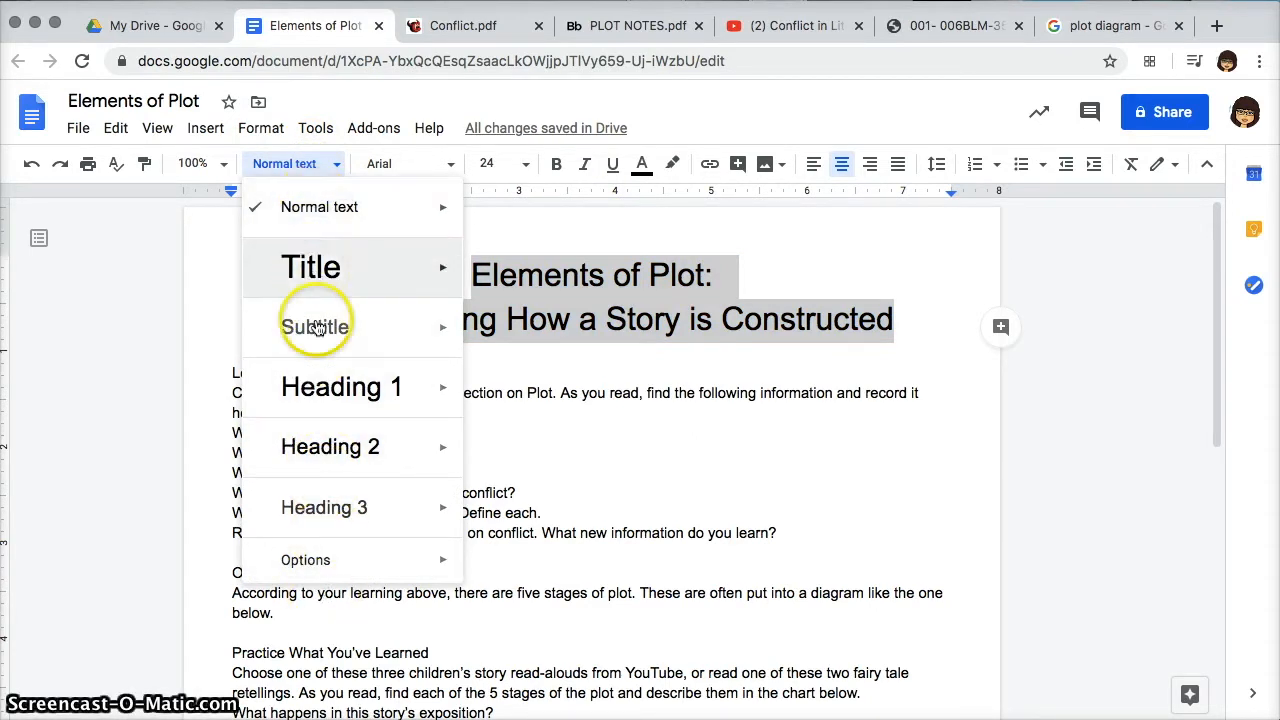
pyautogui.moveTo(351, 562)
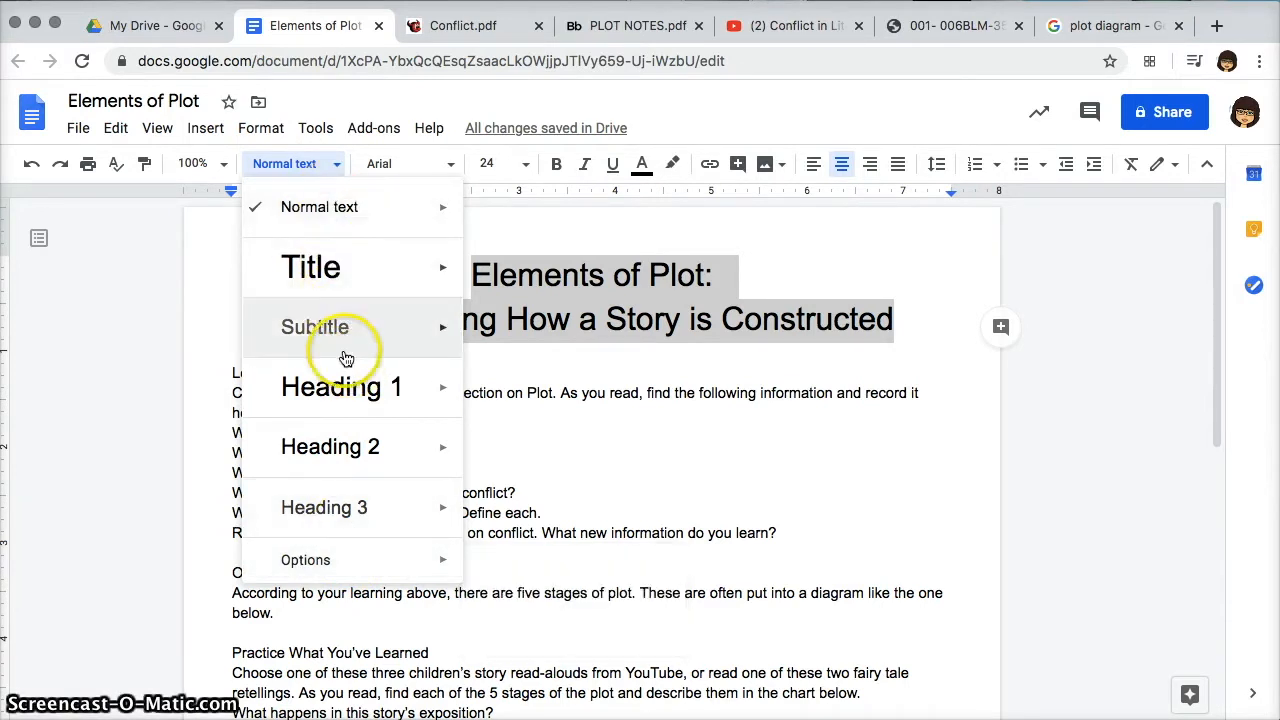
pyautogui.moveTo(361, 220)
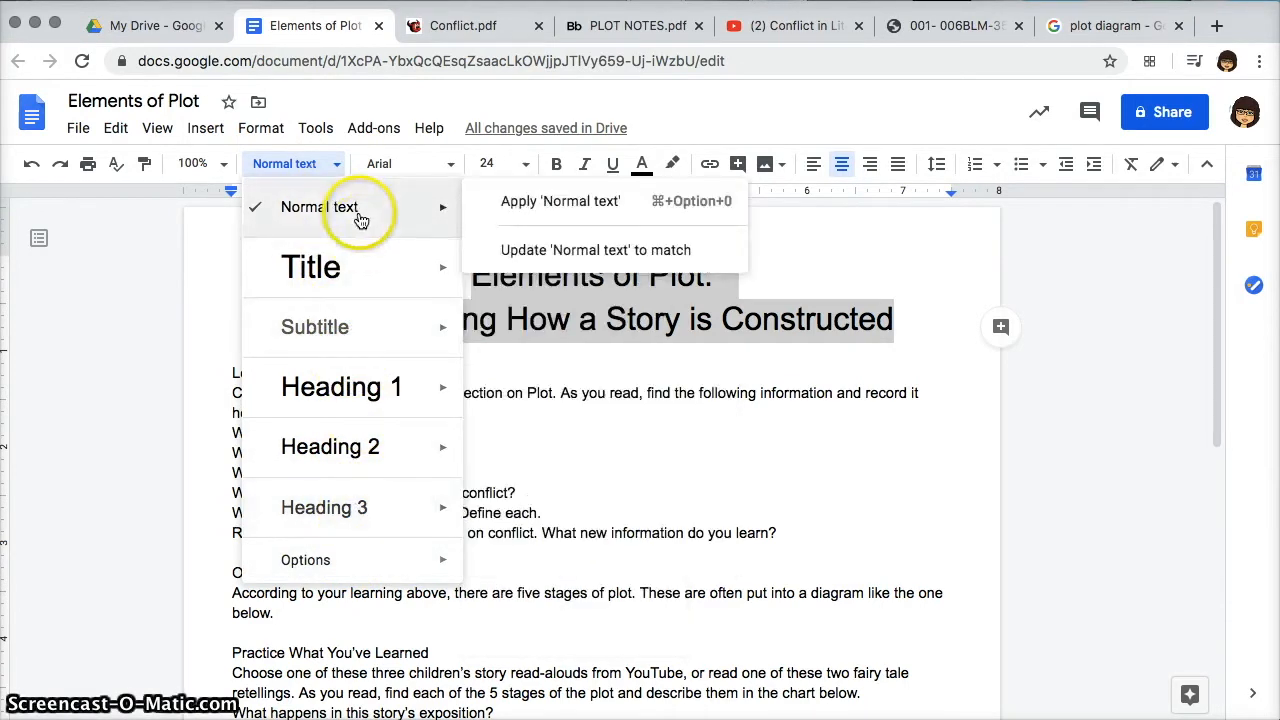
pyautogui.click(288, 160)
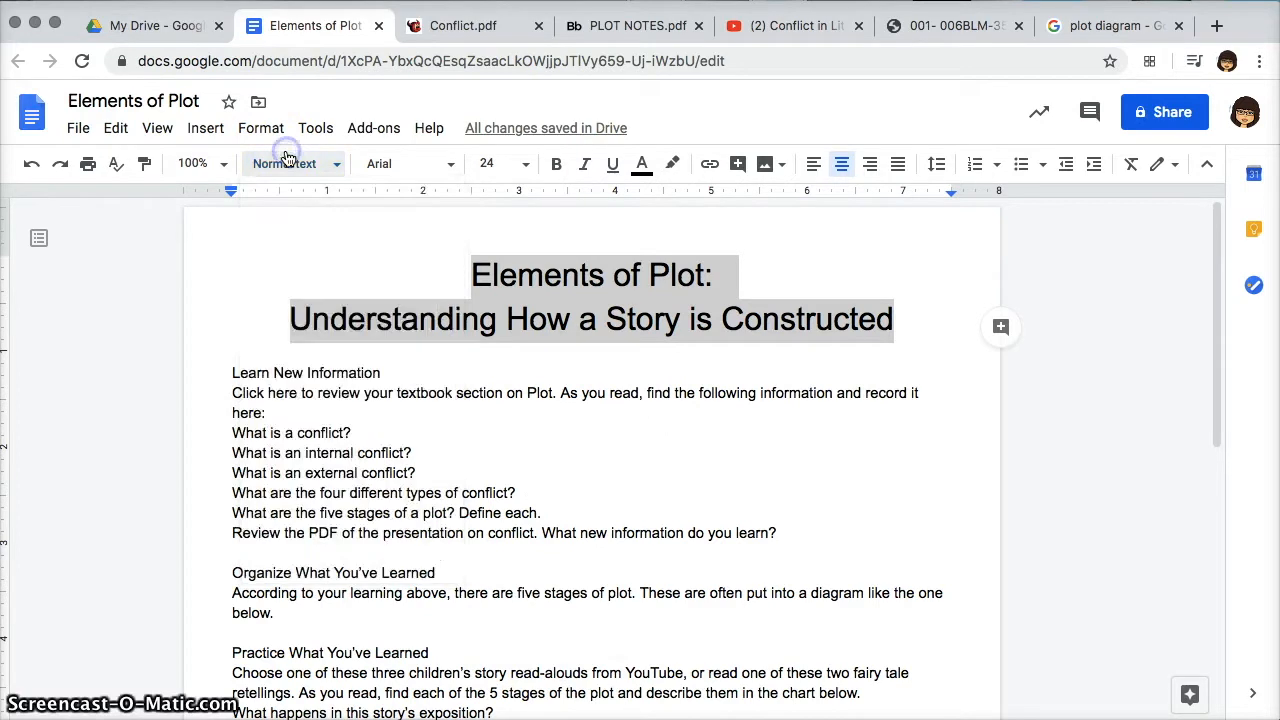
# Step: Look through the available fonts for the selected title and open the full font catalogue
pyautogui.click(393, 168)
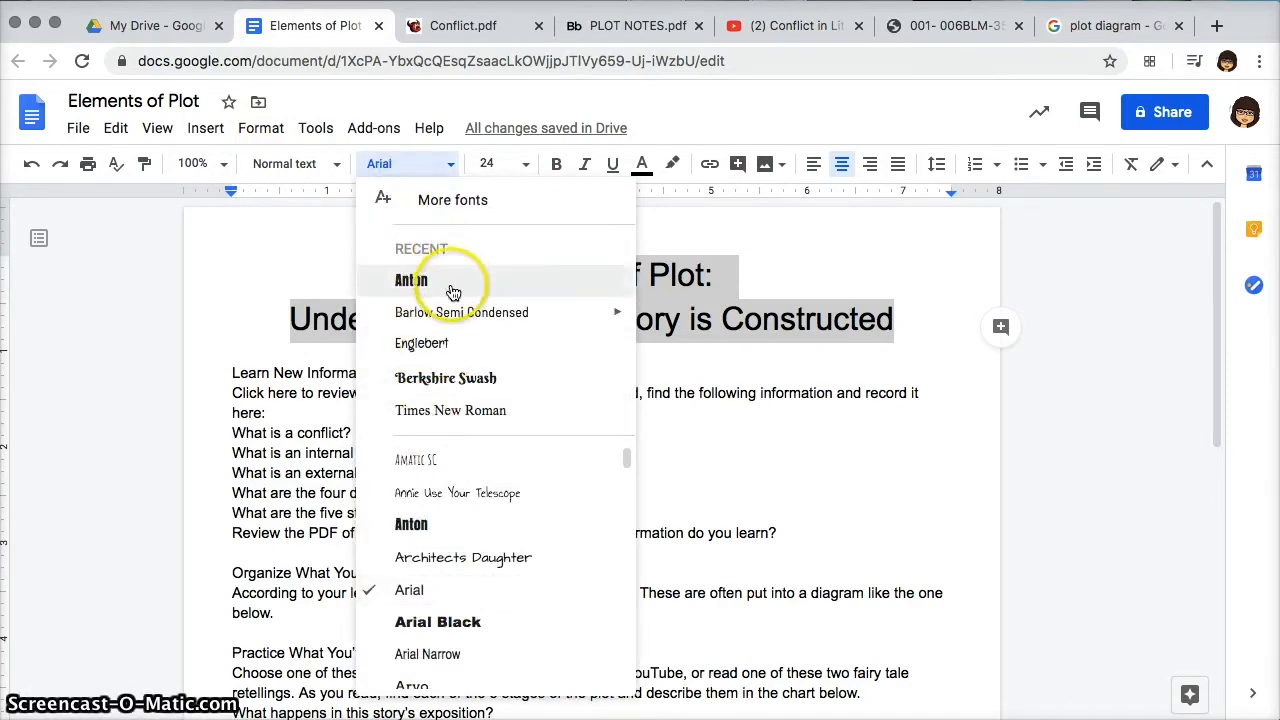
pyautogui.scroll(-3, 450, 488)
pyautogui.scroll(-15, 453, 488)
pyautogui.scroll(-5, 453, 488)
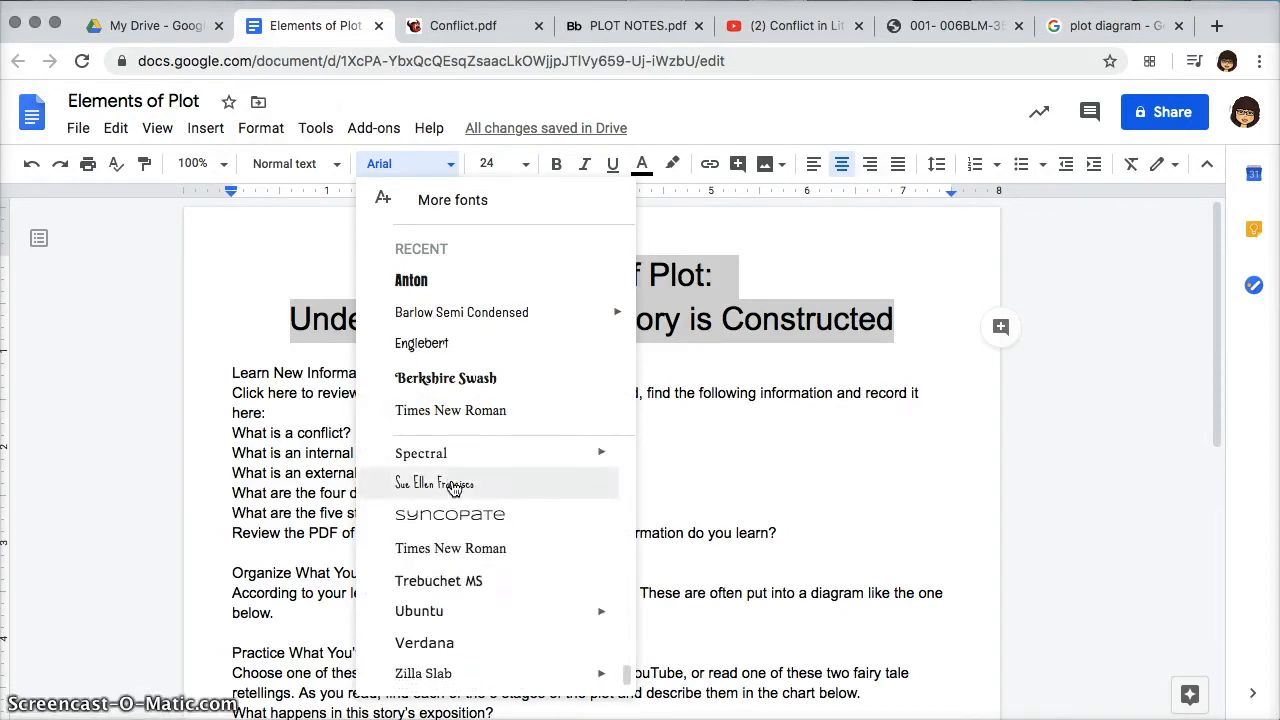
pyautogui.click(438, 205)
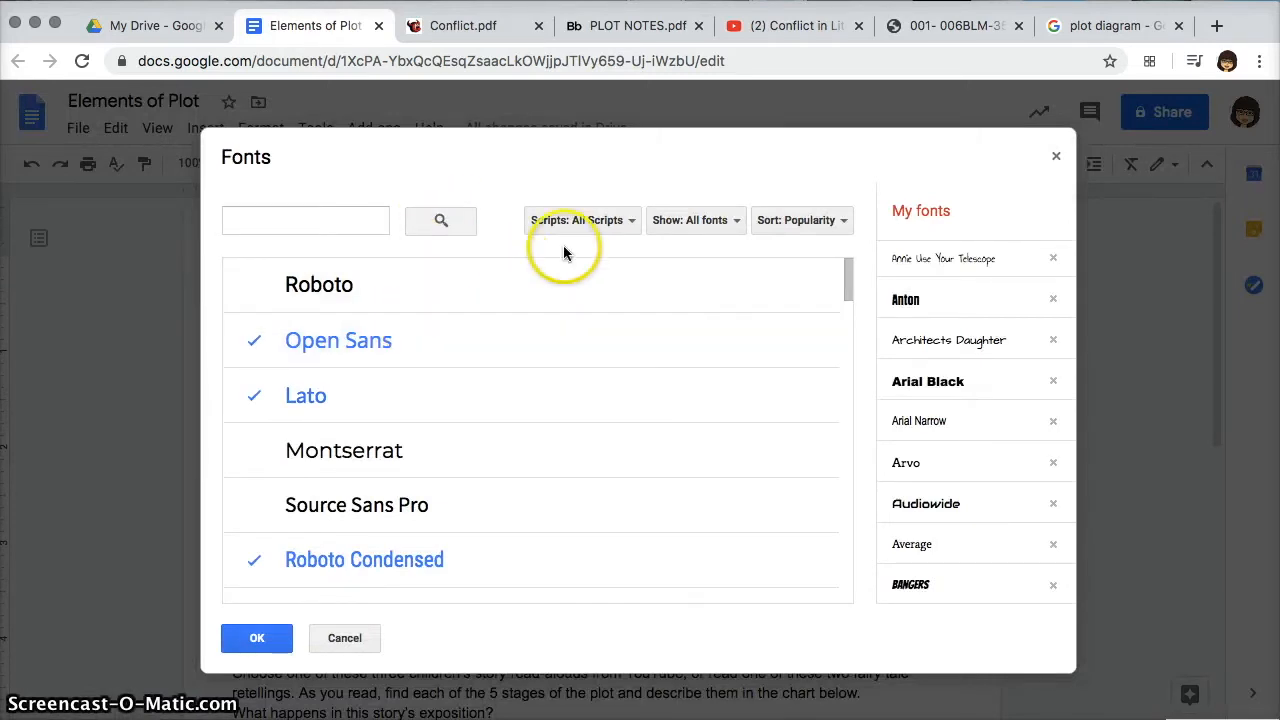
pyautogui.click(605, 222)
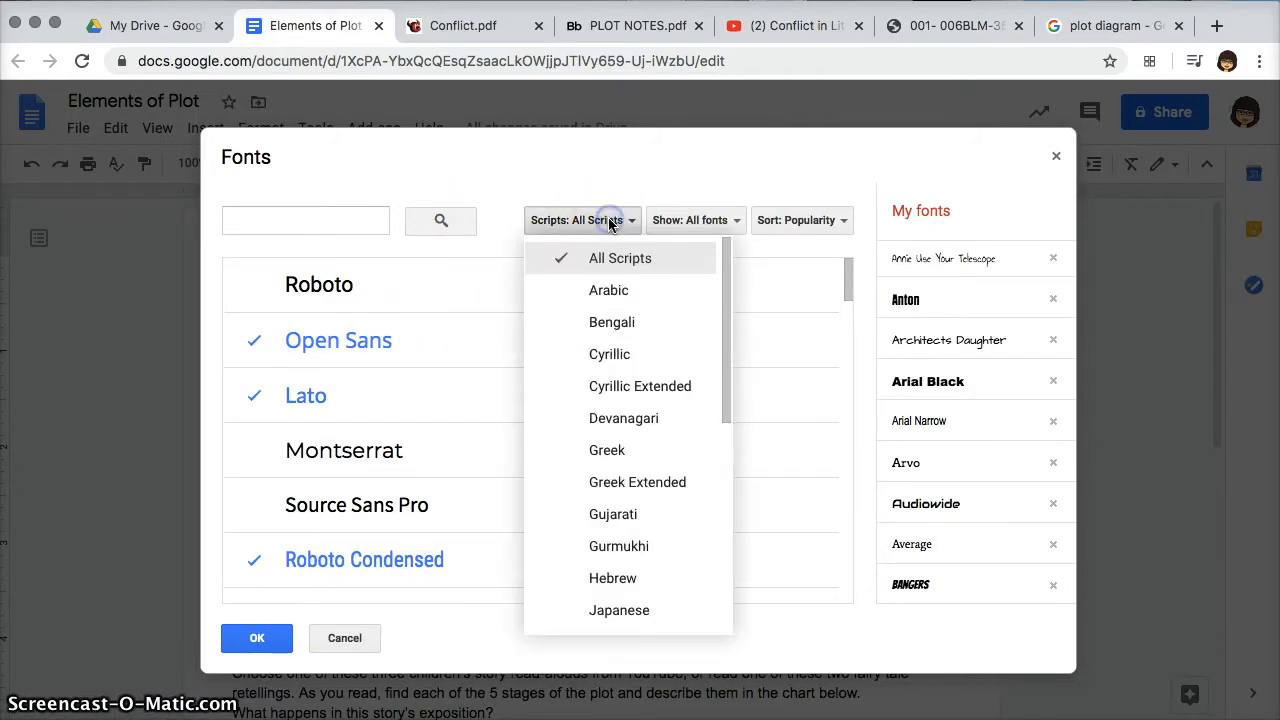
pyautogui.click(608, 222)
pyautogui.click(692, 220)
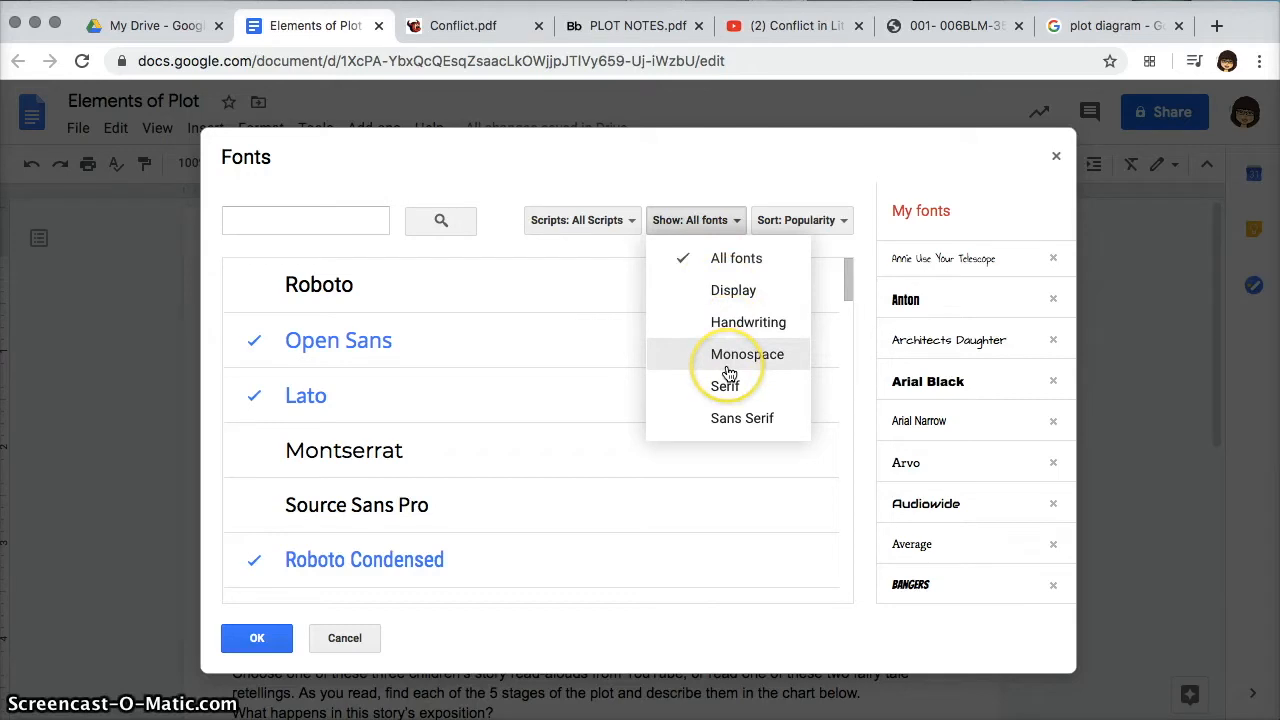
pyautogui.click(820, 222)
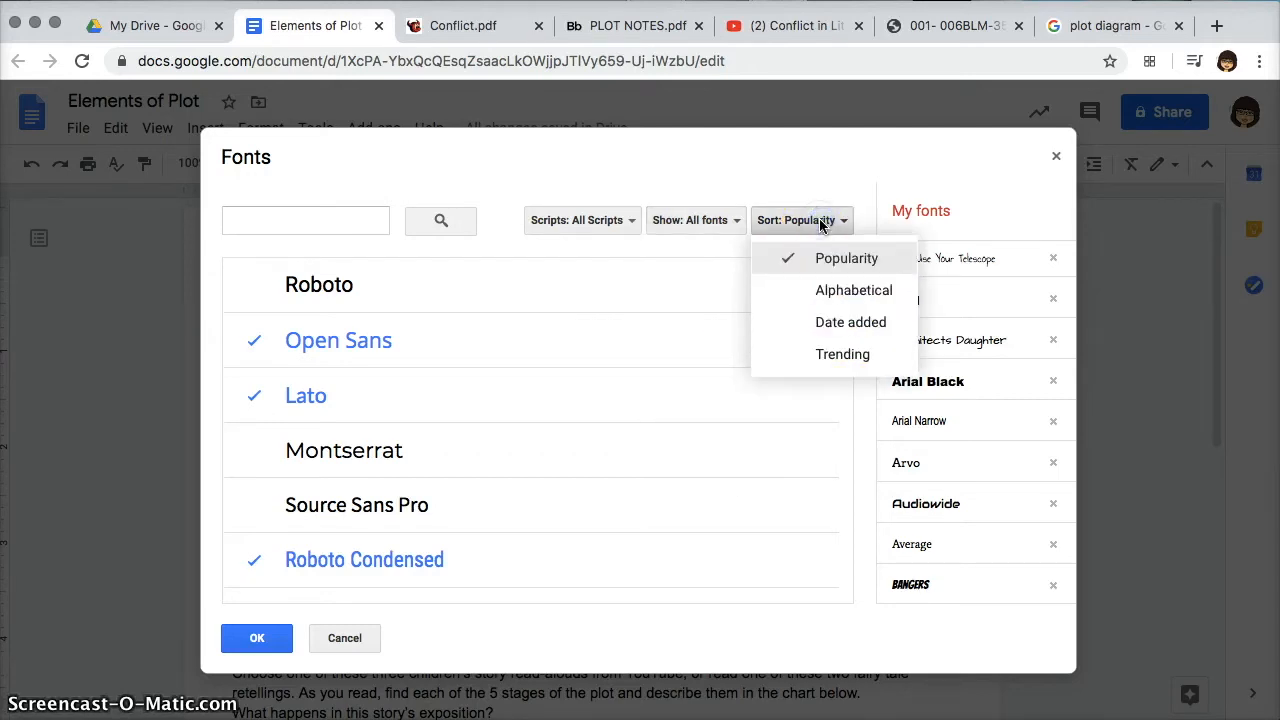
pyautogui.click(820, 222)
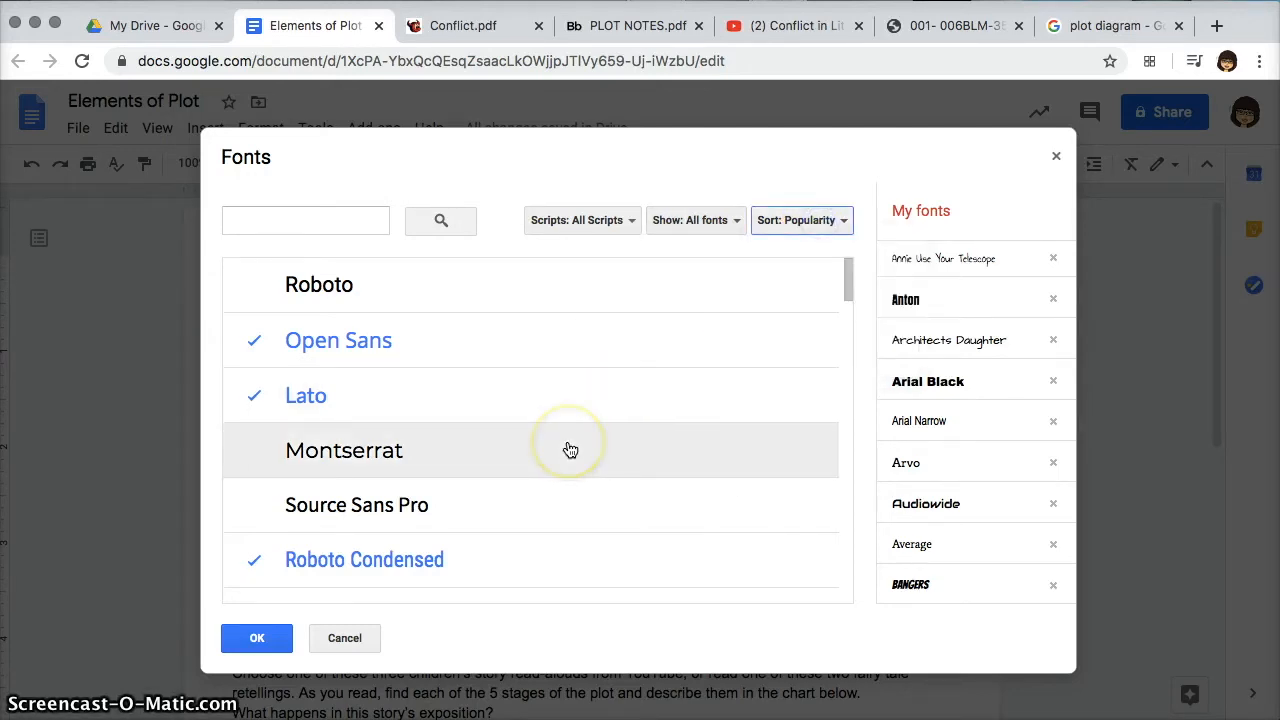
# Step: Find the Acme font in the catalogue and add it to the My fonts list
pyautogui.scroll(-1, 568, 449)
pyautogui.scroll(1, 570, 450)
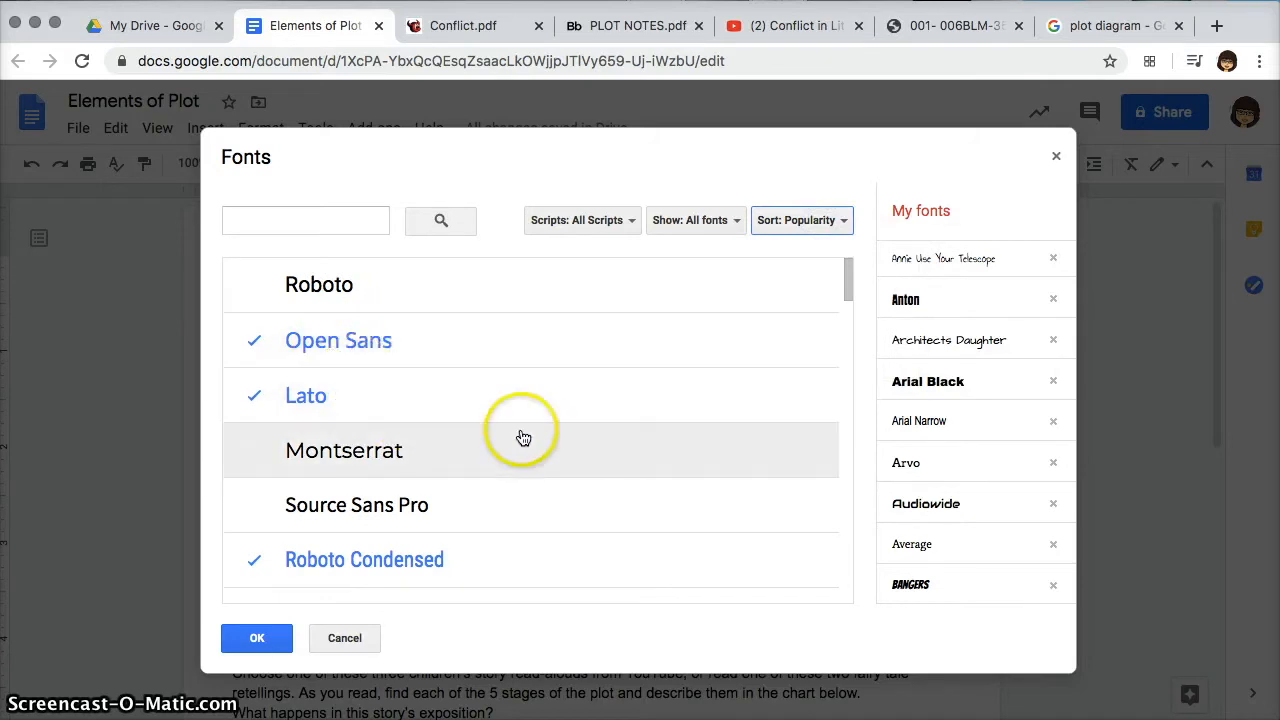
pyautogui.scroll(-3, 550, 445)
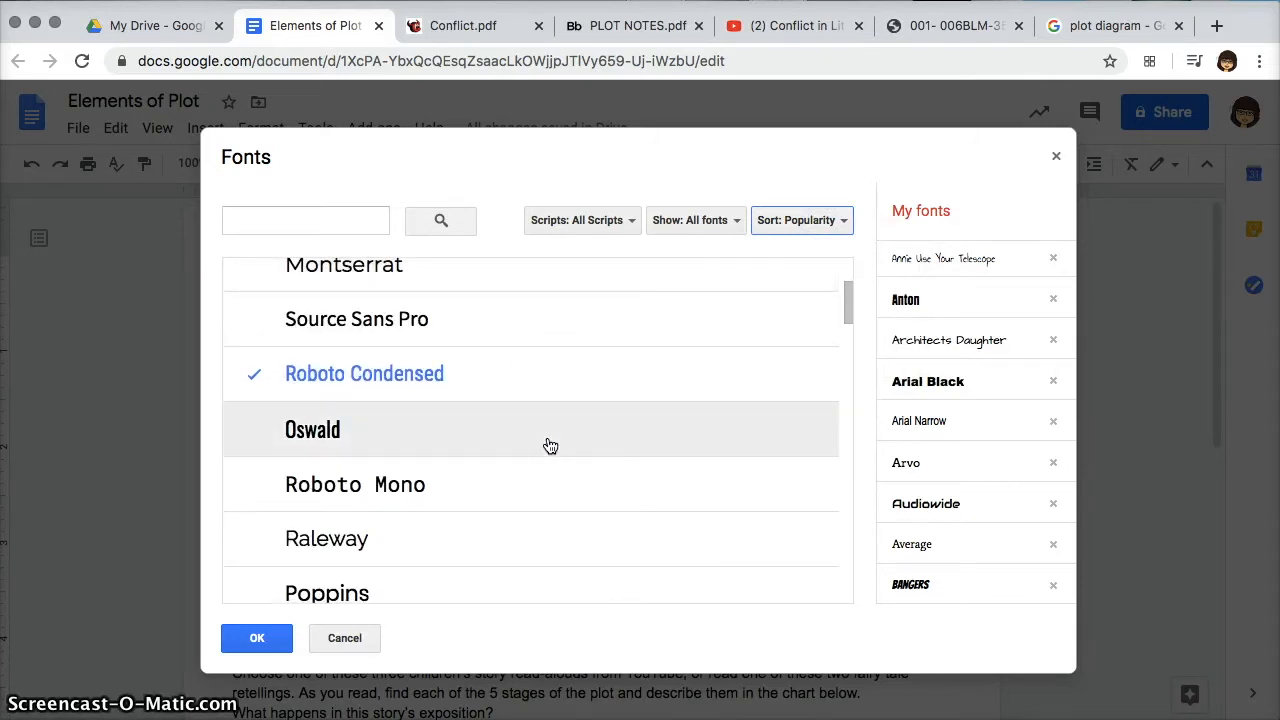
pyautogui.scroll(-15, 550, 445)
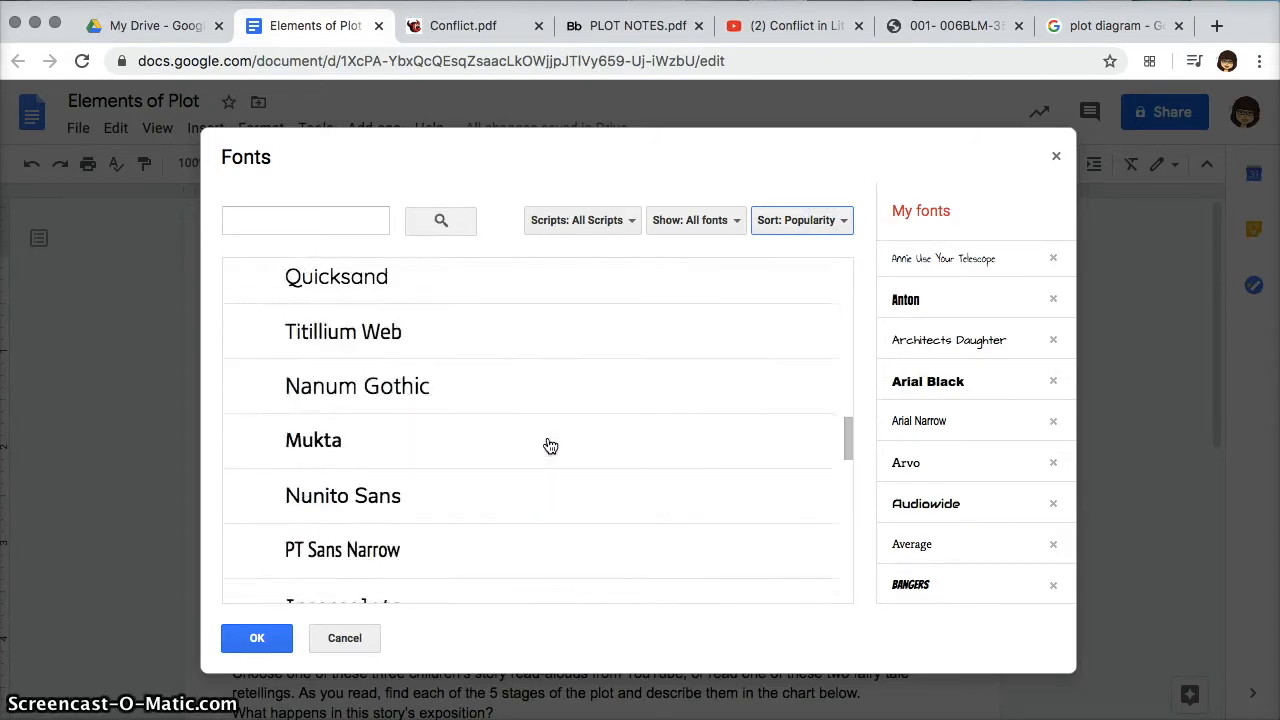
pyautogui.scroll(-20, 550, 445)
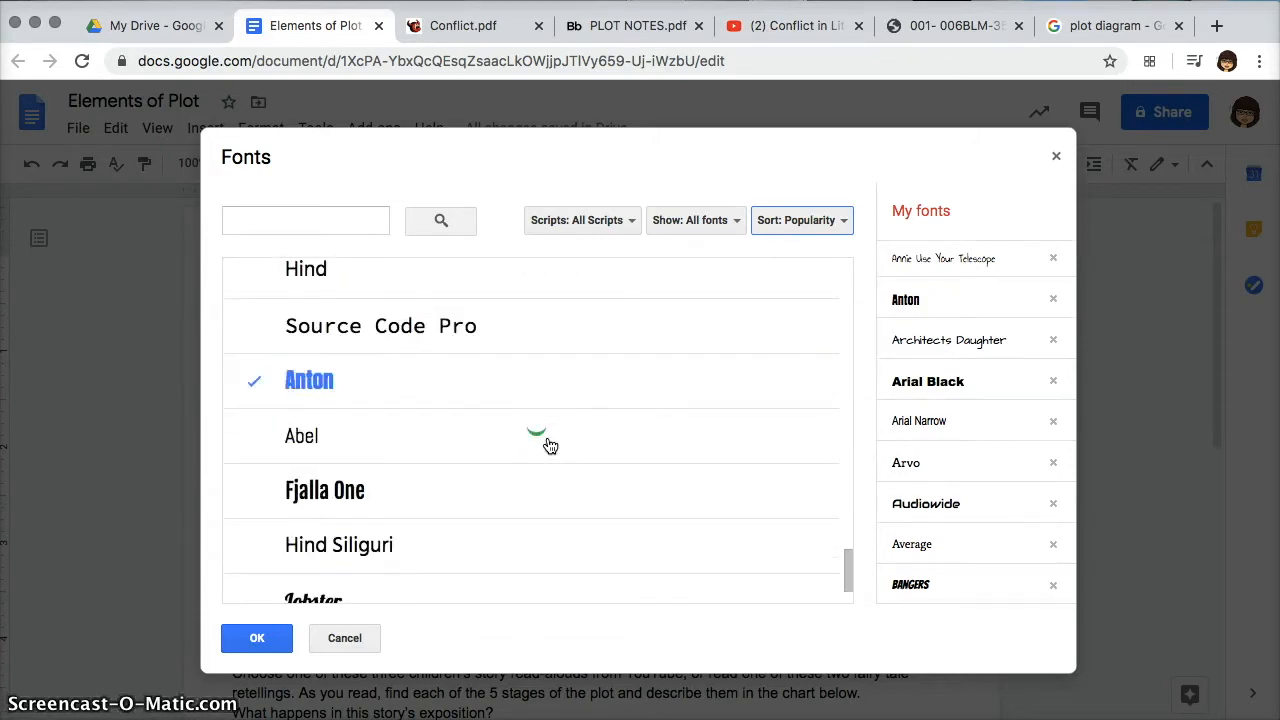
pyautogui.scroll(-1, 550, 445)
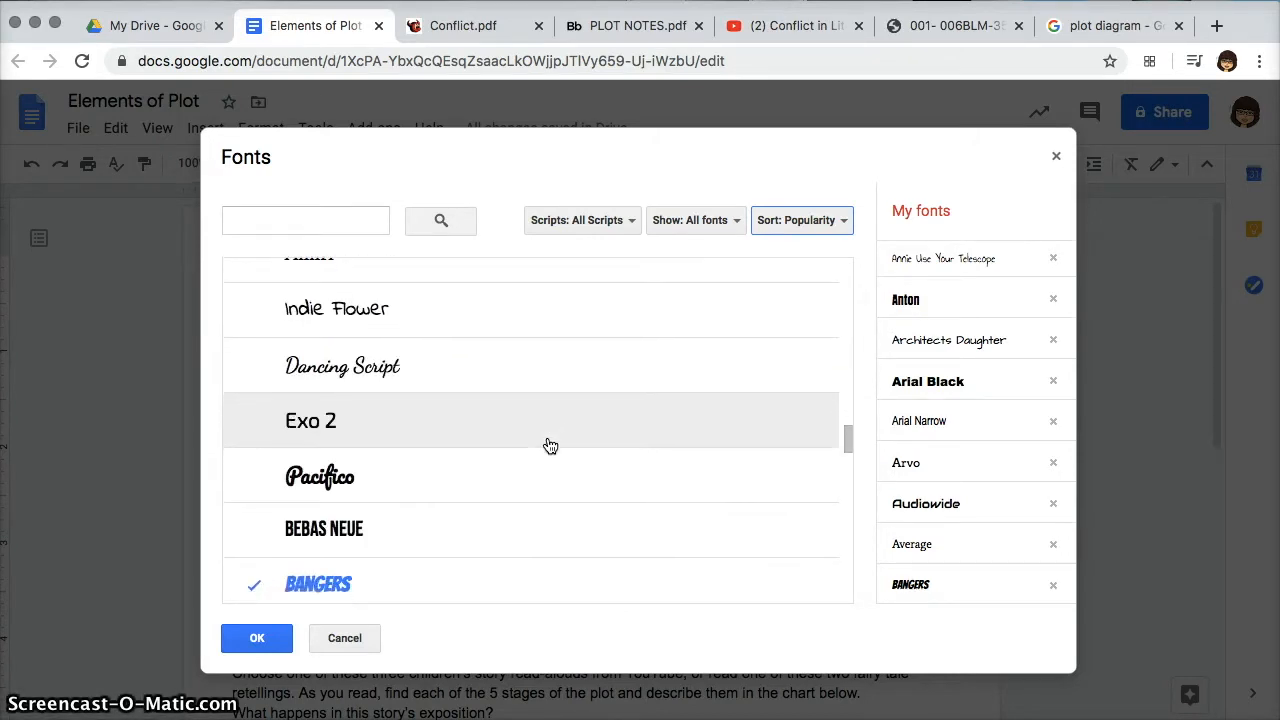
pyautogui.scroll(-15, 550, 445)
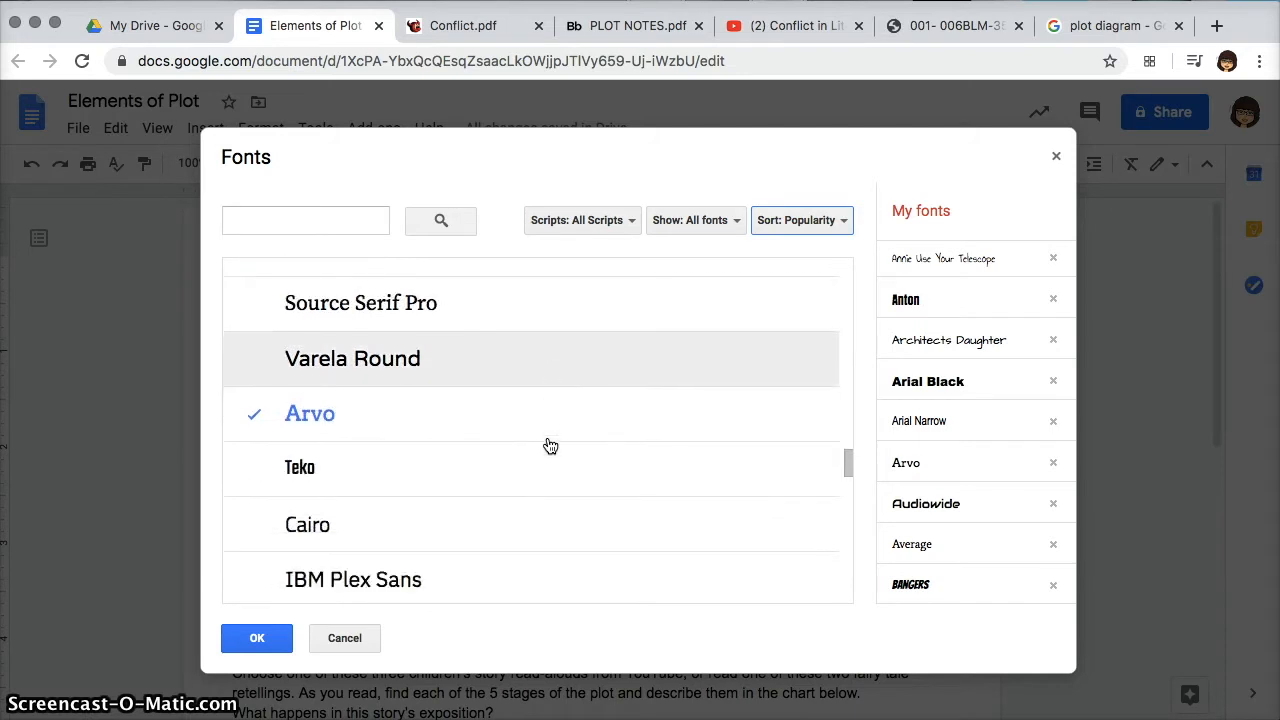
pyautogui.scroll(-5, 550, 445)
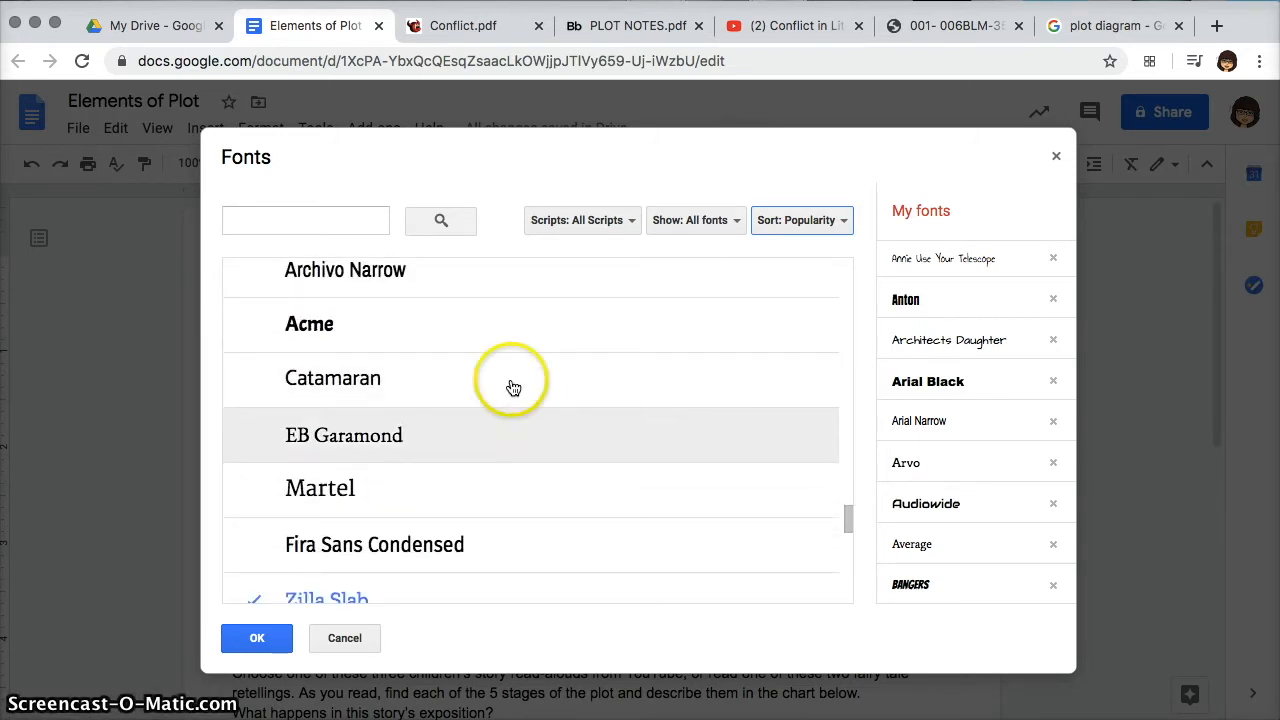
pyautogui.click(477, 327)
# Step: Browse further down the font catalogue, sorted by popularity, to look at more typefaces
pyautogui.scroll(-15, 469, 466)
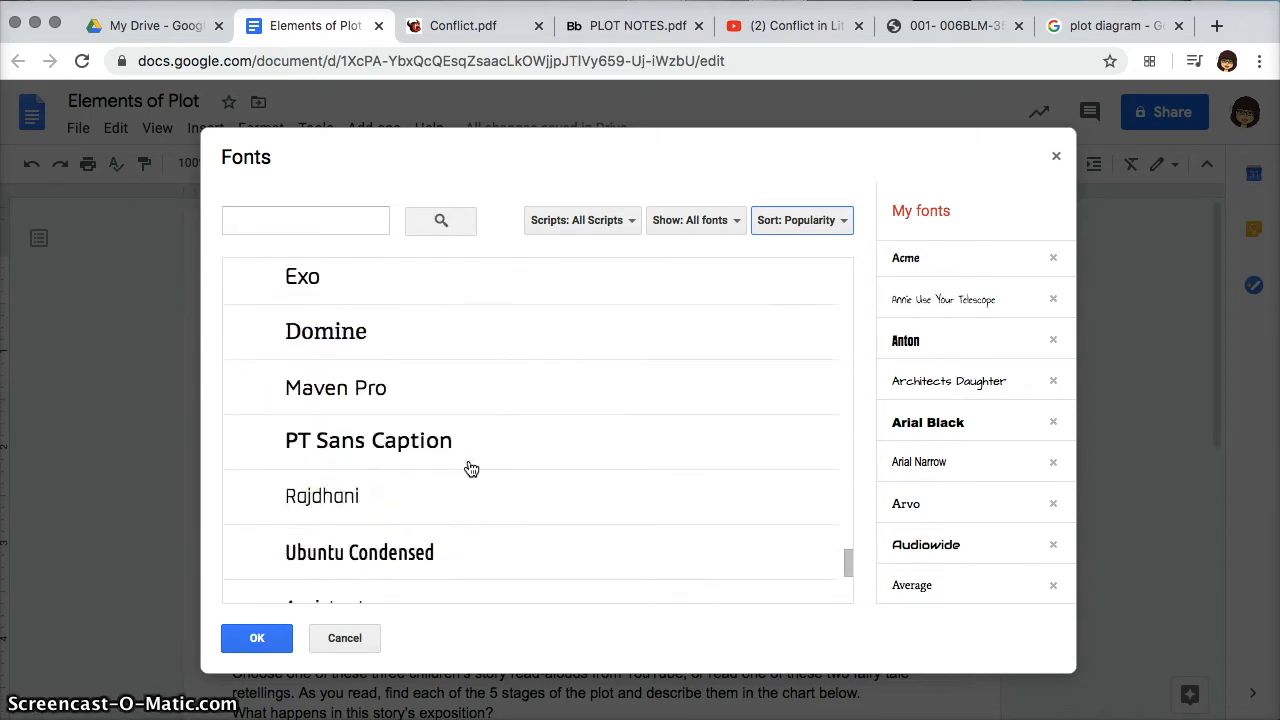
pyautogui.scroll(-20, 471, 469)
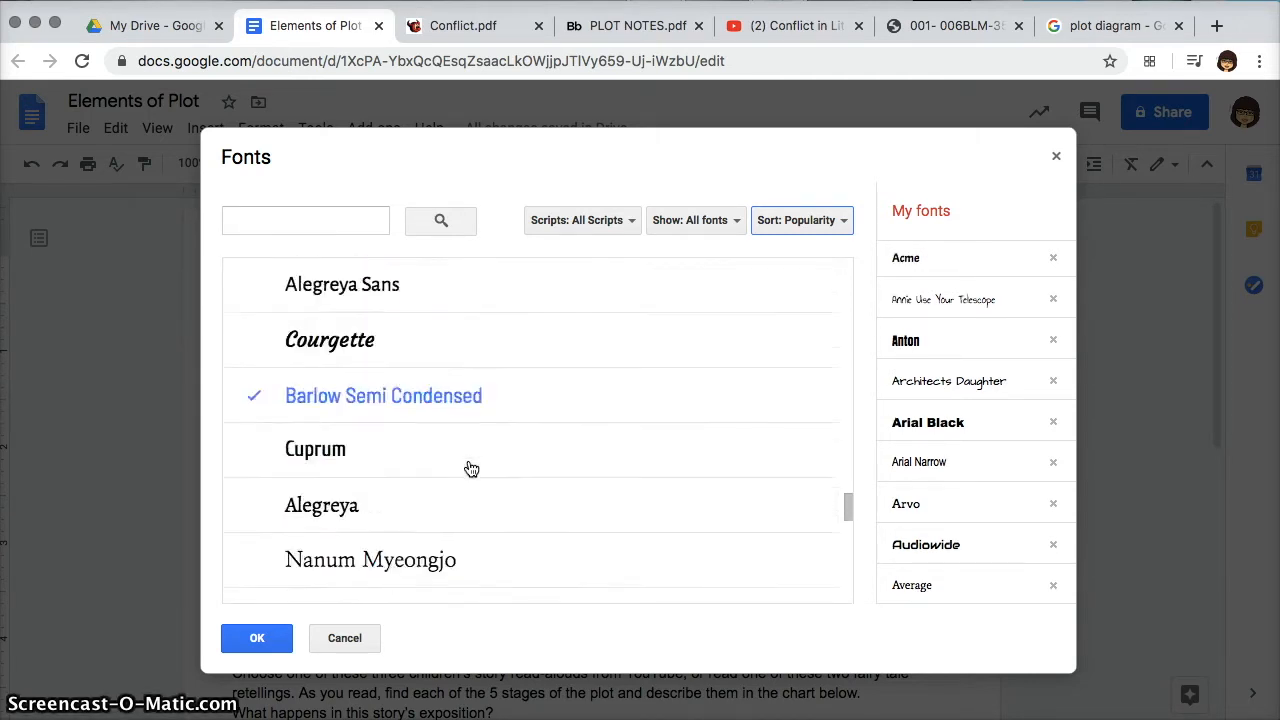
pyautogui.scroll(-20, 471, 469)
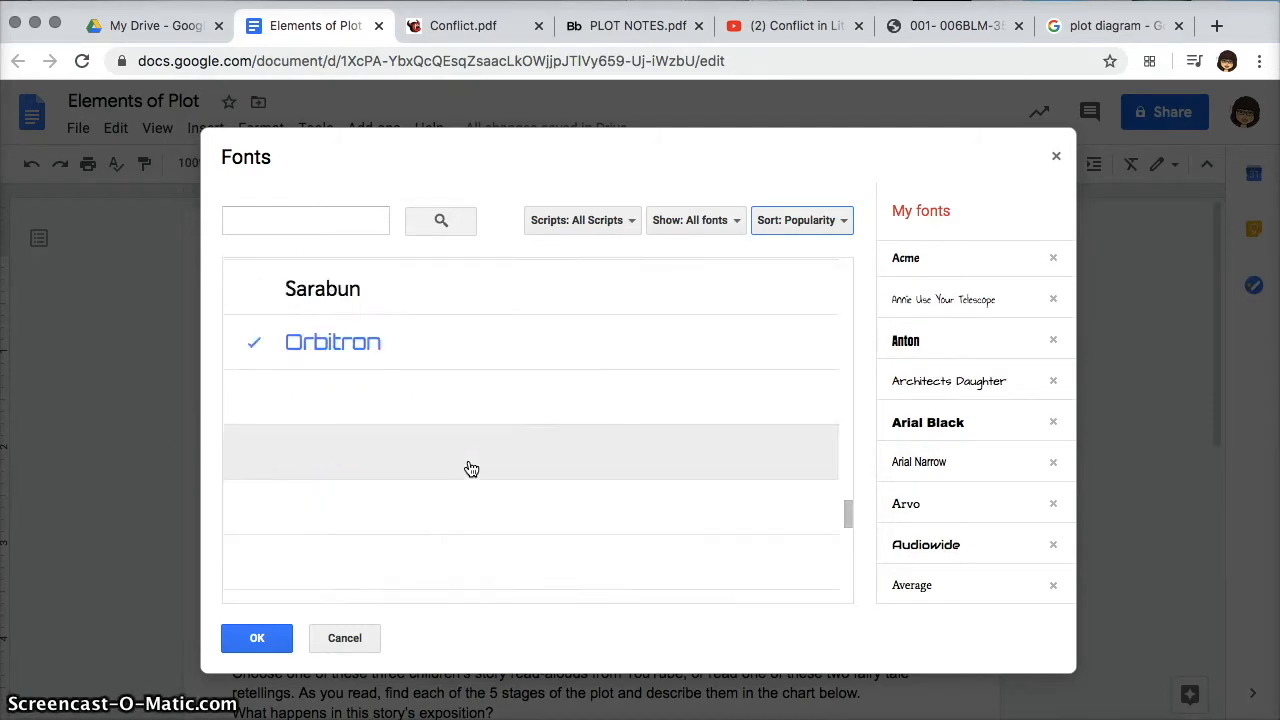
pyautogui.scroll(-15, 471, 469)
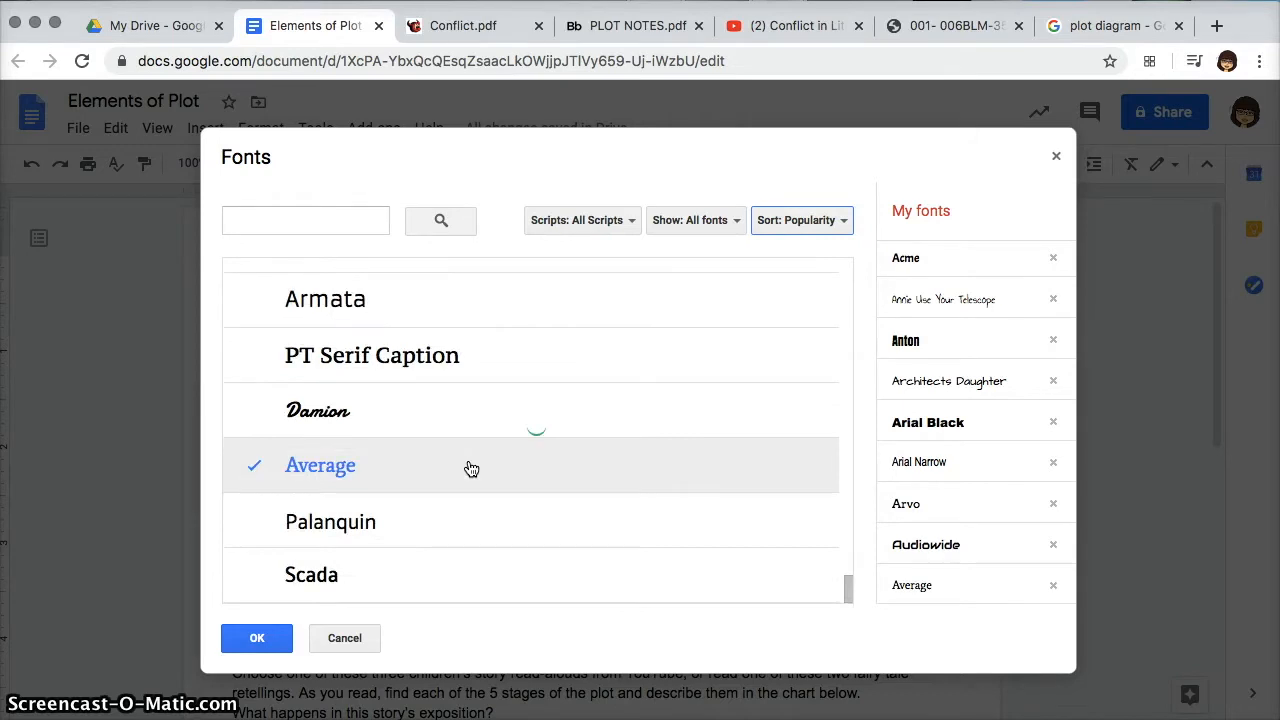
pyautogui.scroll(-15, 468, 466)
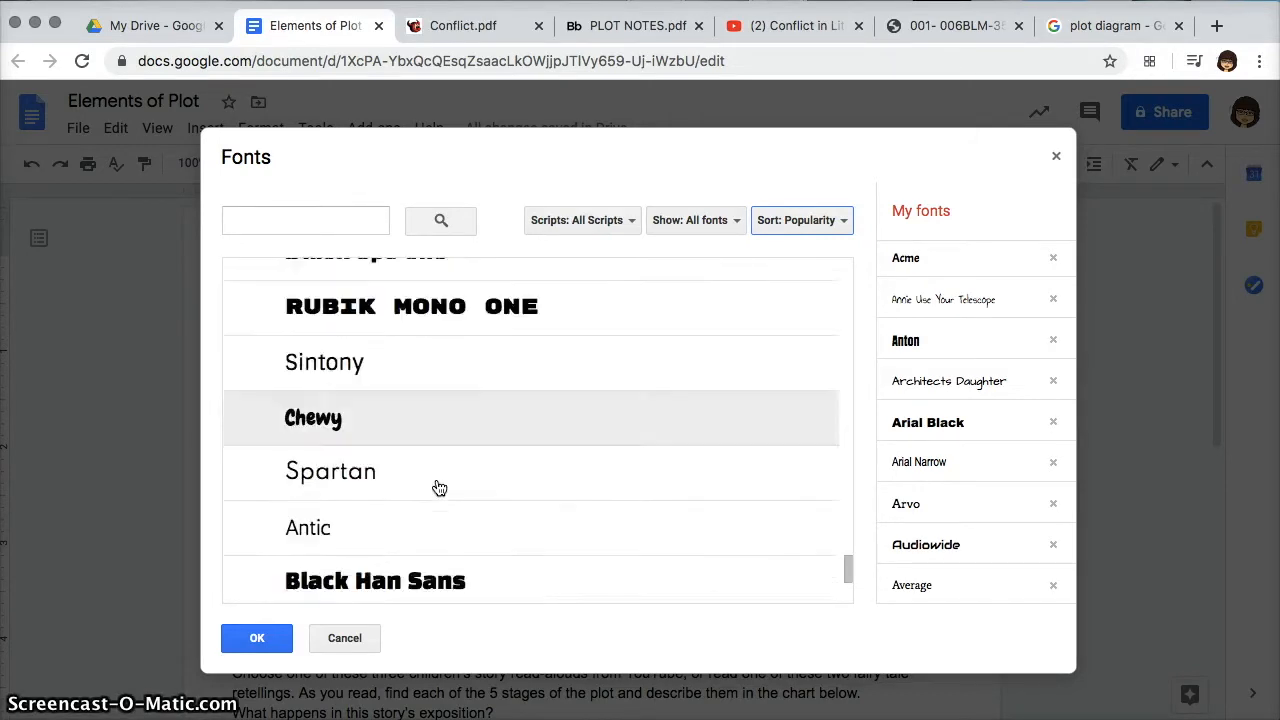
pyautogui.scroll(-6, 439, 487)
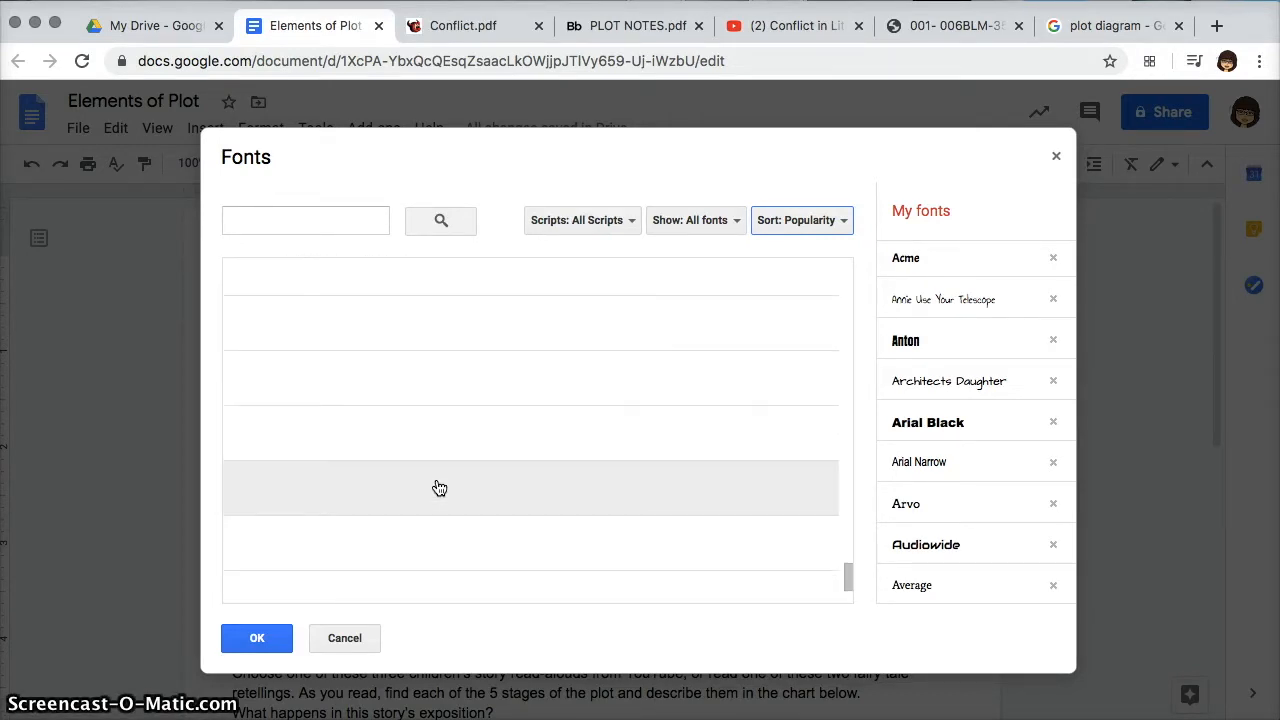
pyautogui.scroll(-5, 439, 487)
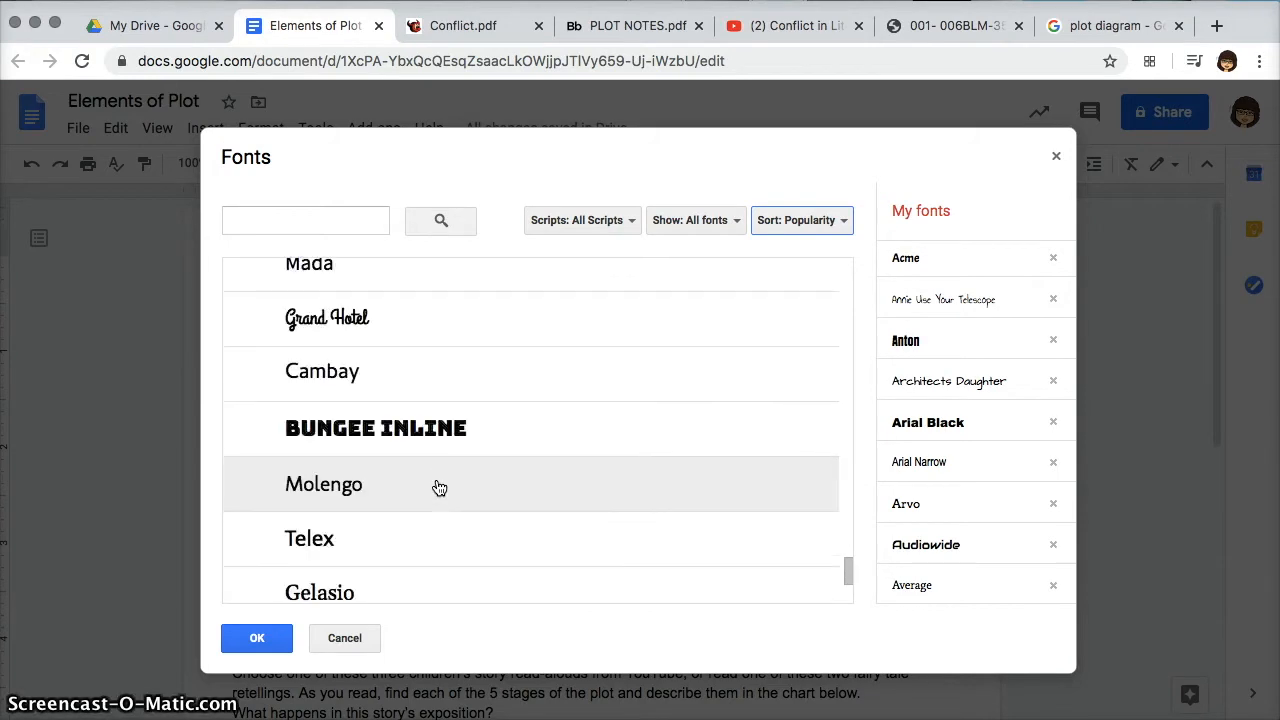
pyautogui.scroll(-12, 439, 487)
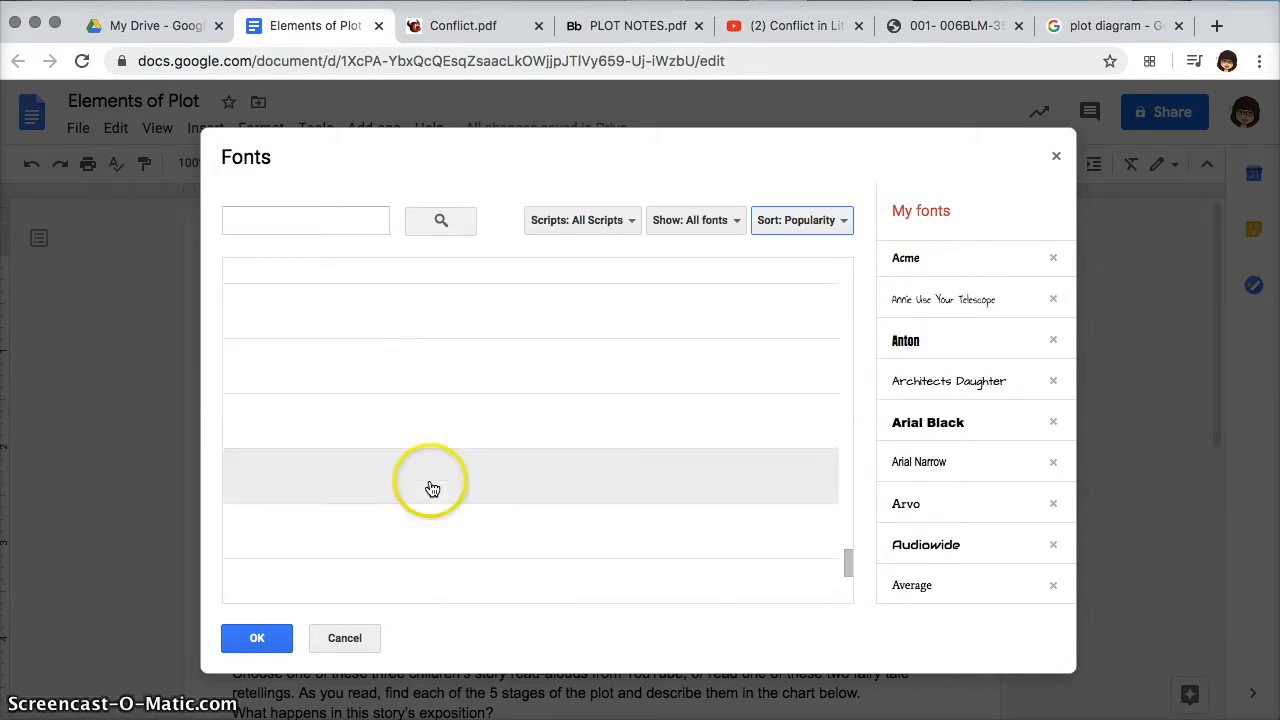
# Step: Close the font catalogue with the chosen fonts accepted, giving both title lines the Acme font
pyautogui.click(289, 214)
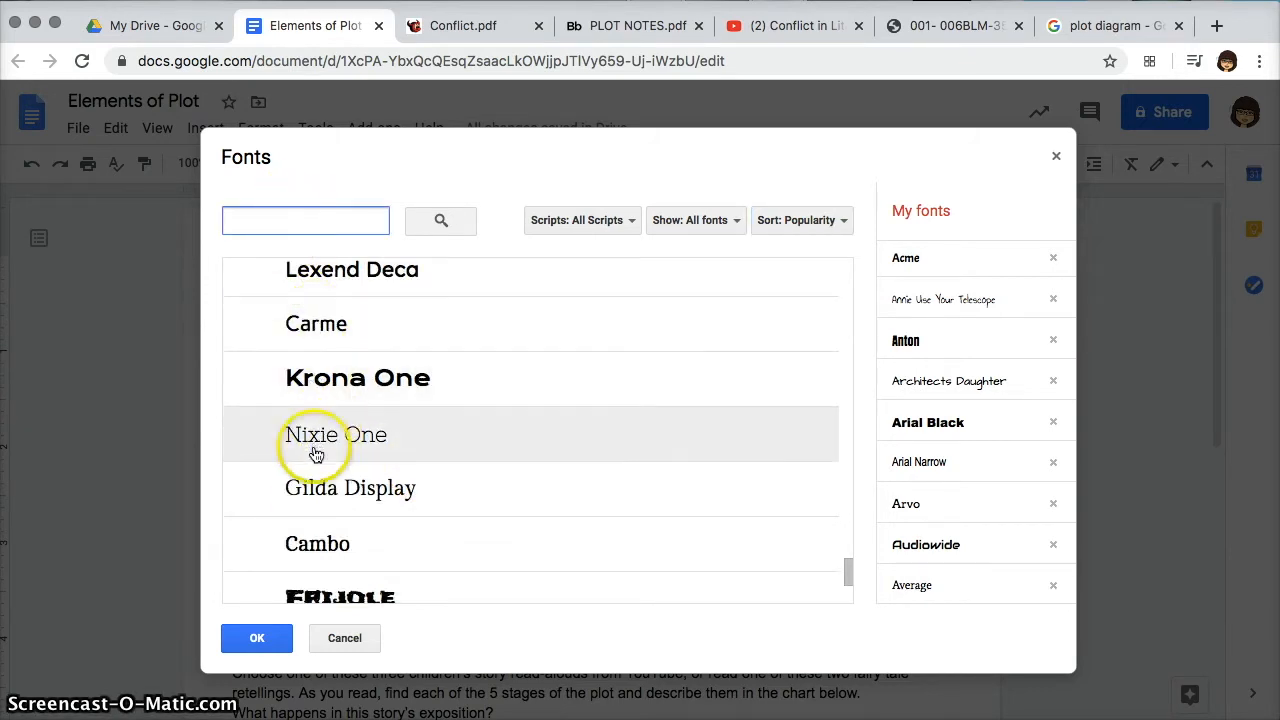
pyautogui.click(283, 643)
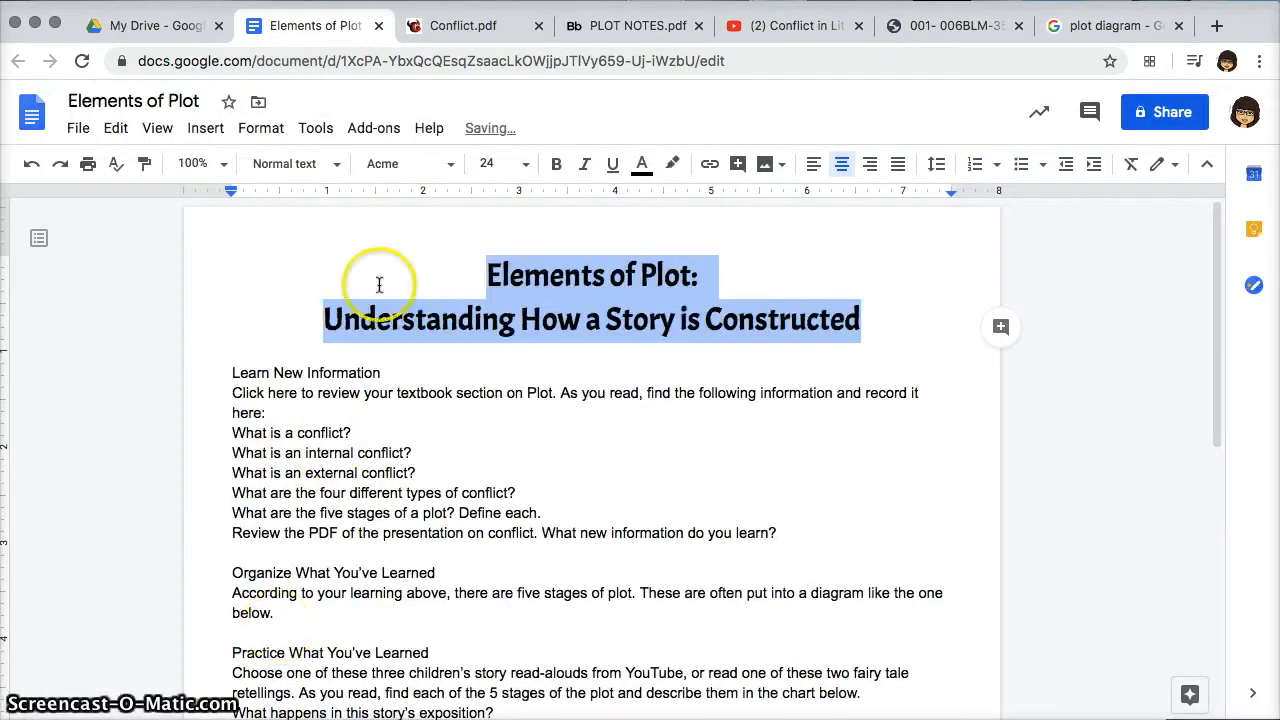
pyautogui.click(464, 378)
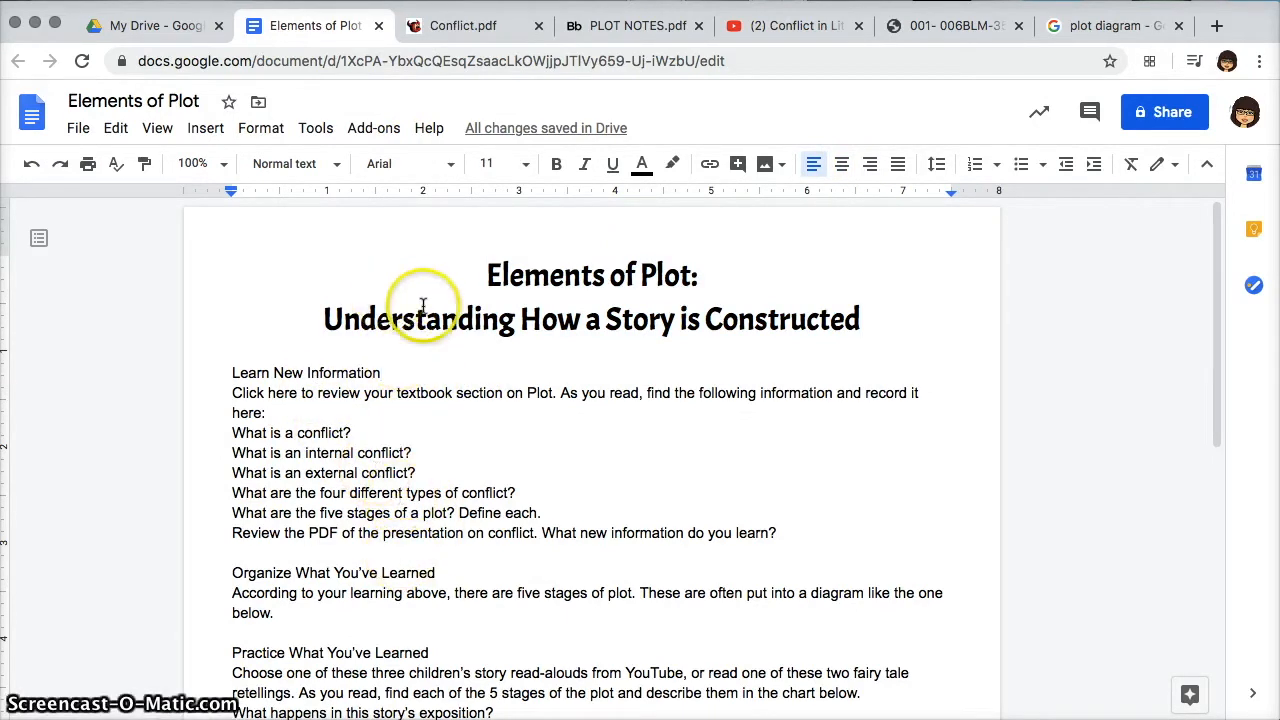
# Step: Format the "Learn New Information" heading in bold Architects Daughter at size 18
pyautogui.moveTo(389, 368); pyautogui.dragTo(266, 378)
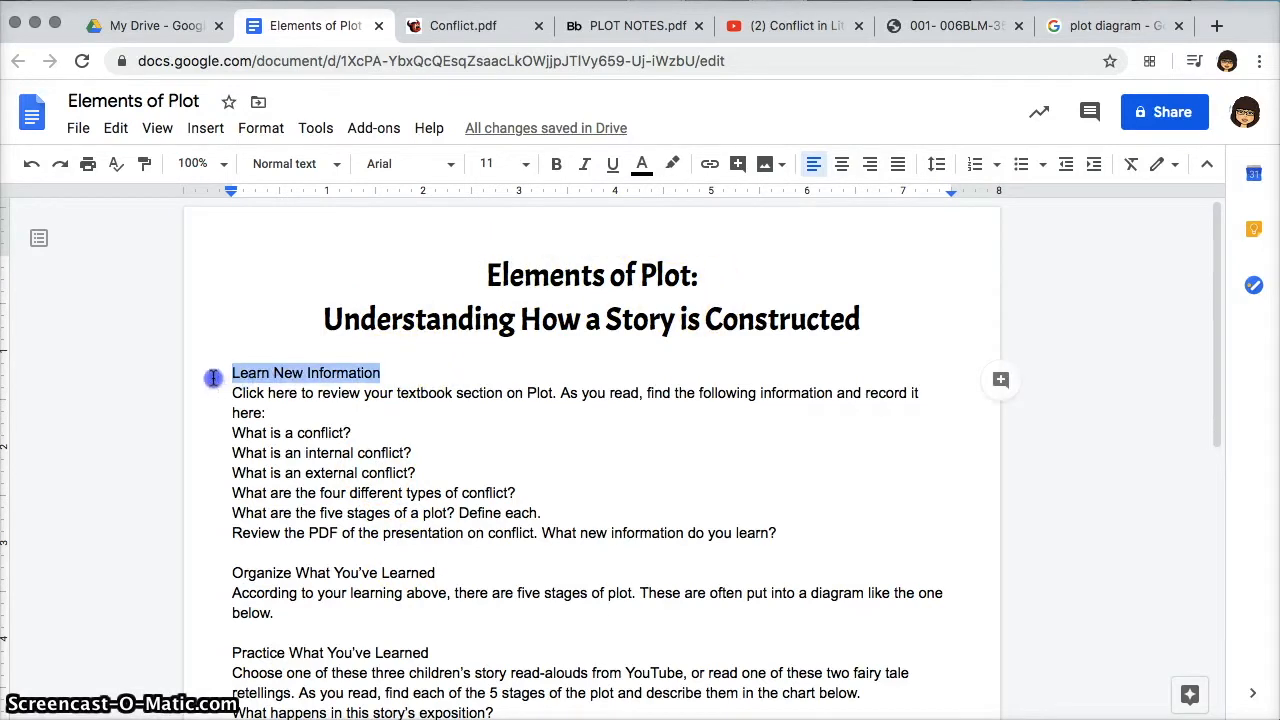
pyautogui.click(493, 164)
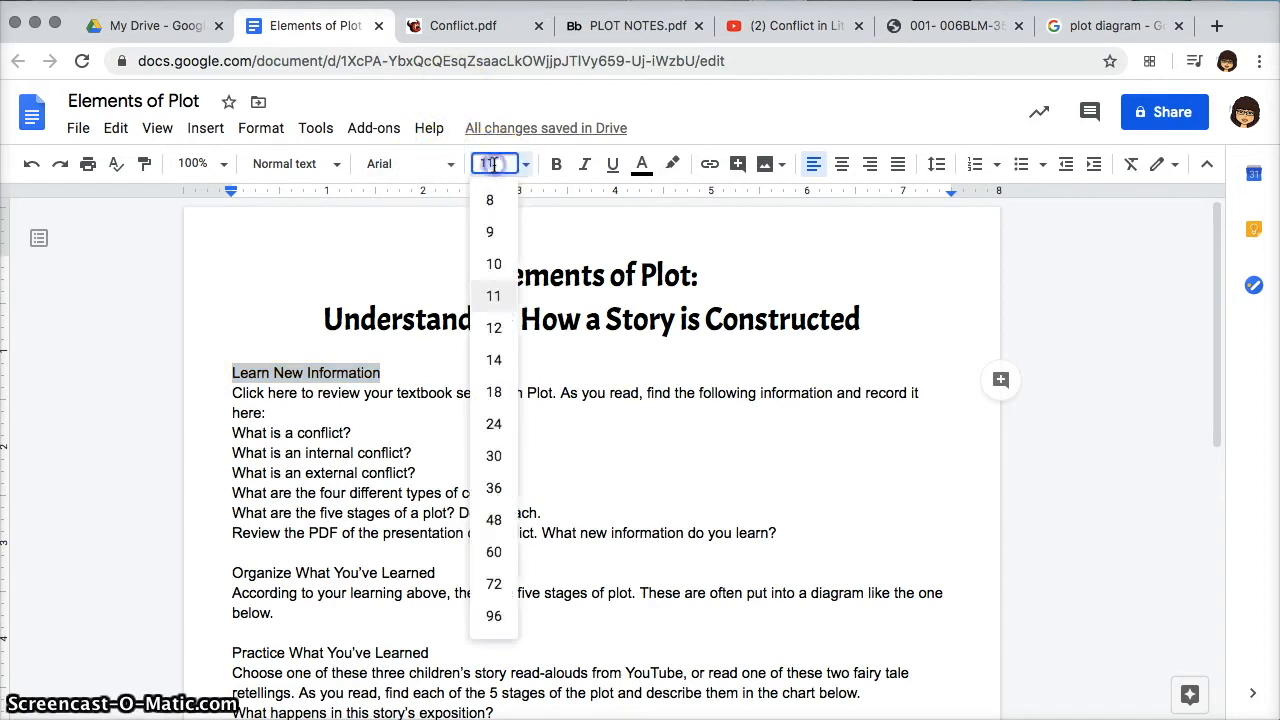
pyautogui.click(494, 392)
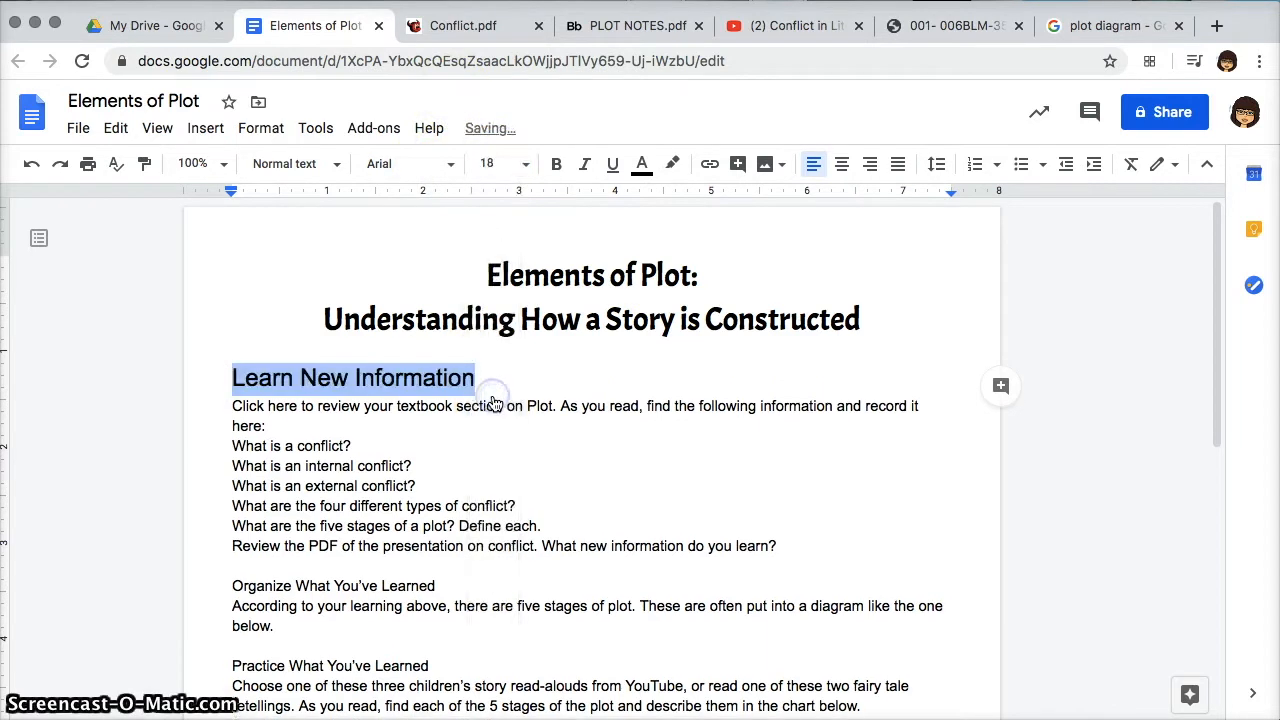
pyautogui.click(557, 164)
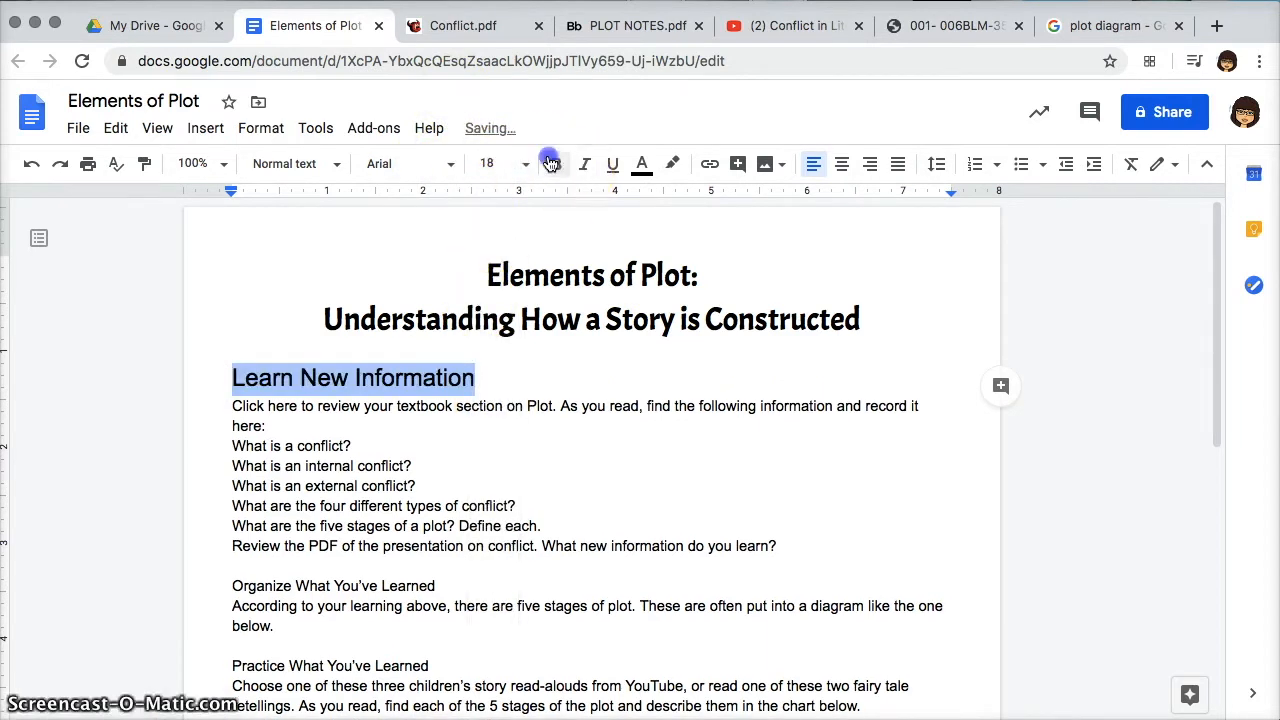
pyautogui.click(428, 162)
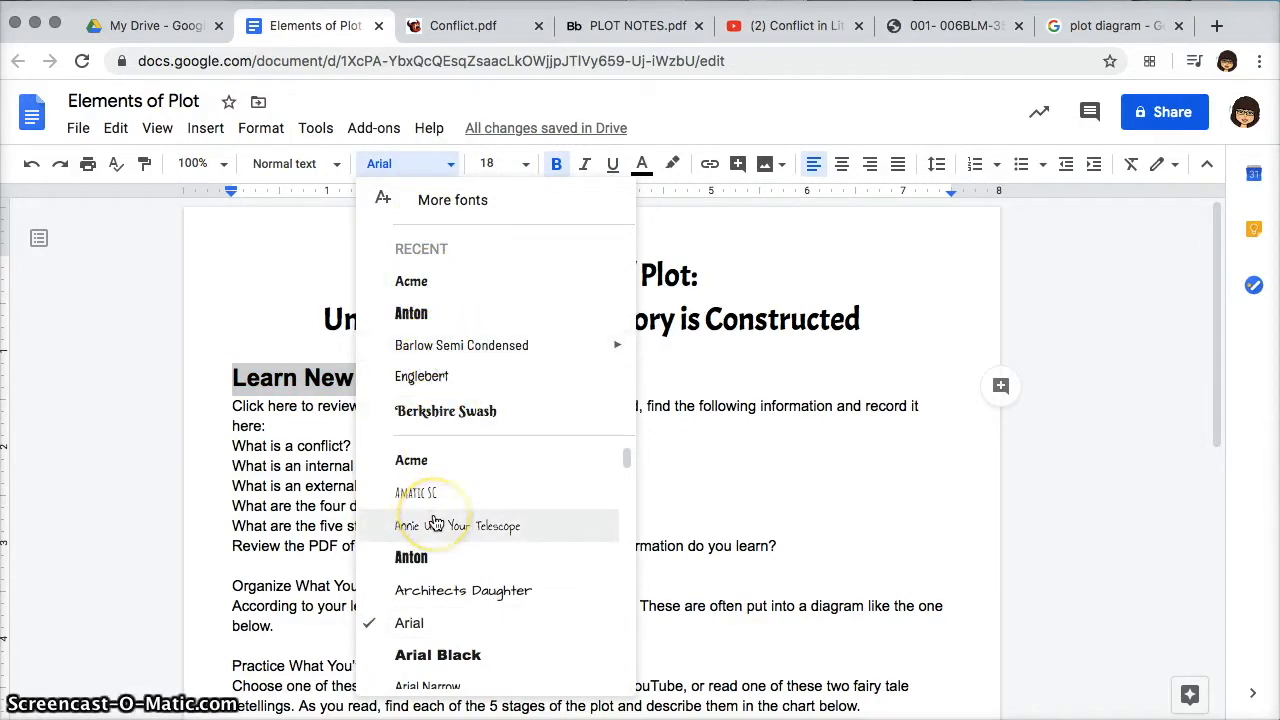
pyautogui.click(430, 591)
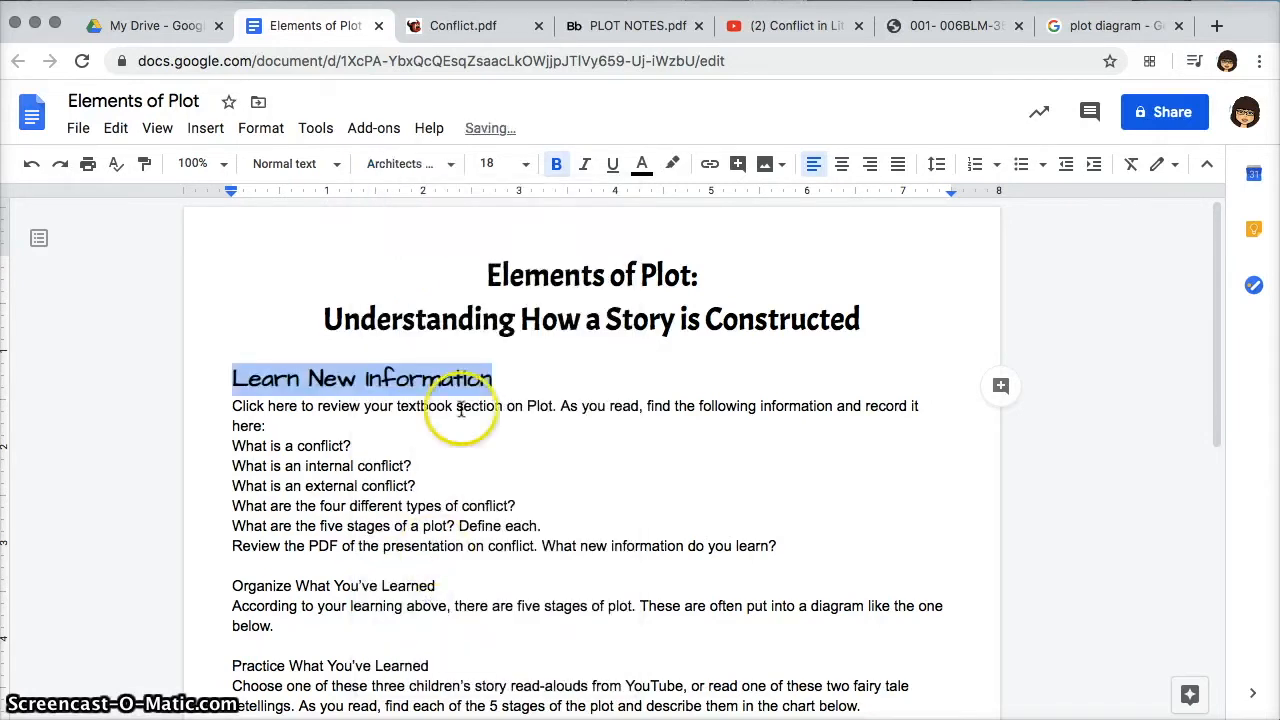
pyautogui.click(470, 378)
# Step: Set the "Organize What You've Learned" heading to Architects Daughter at size 18
pyautogui.click(440, 586)
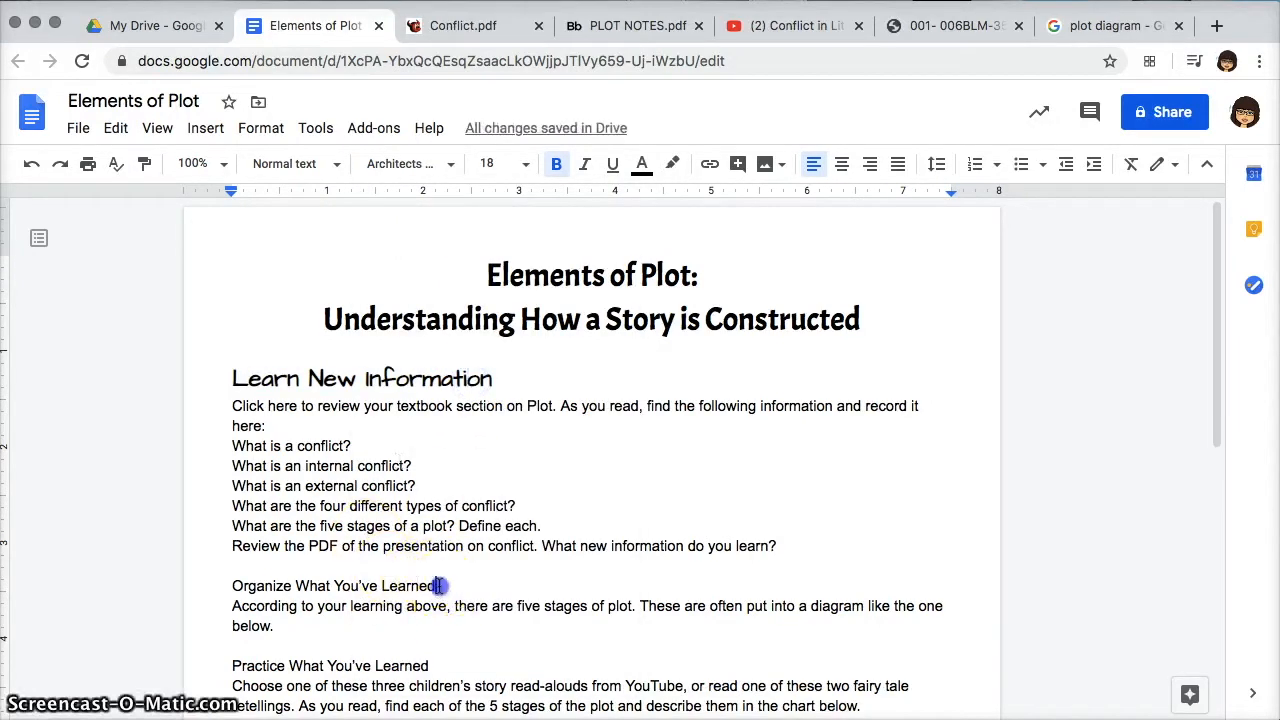
pyautogui.moveTo(443, 586); pyautogui.dragTo(251, 584)
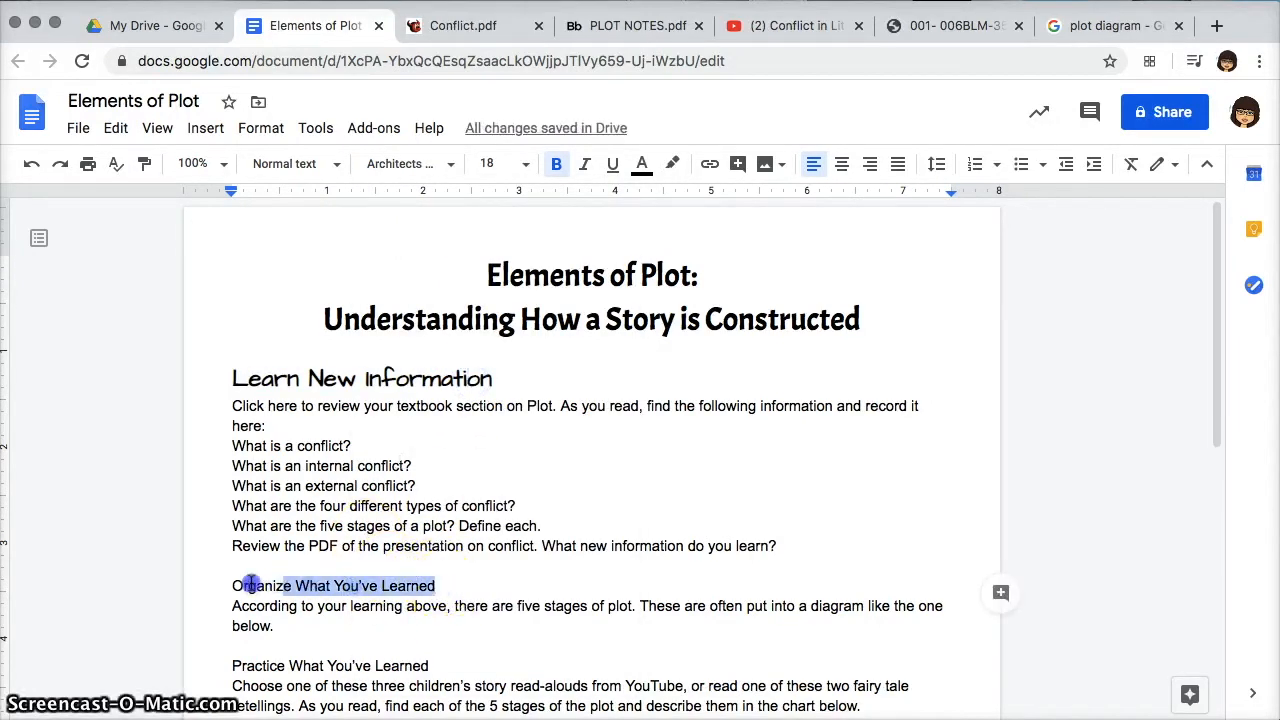
pyautogui.click(500, 163)
pyautogui.click(495, 428)
pyautogui.click(410, 164)
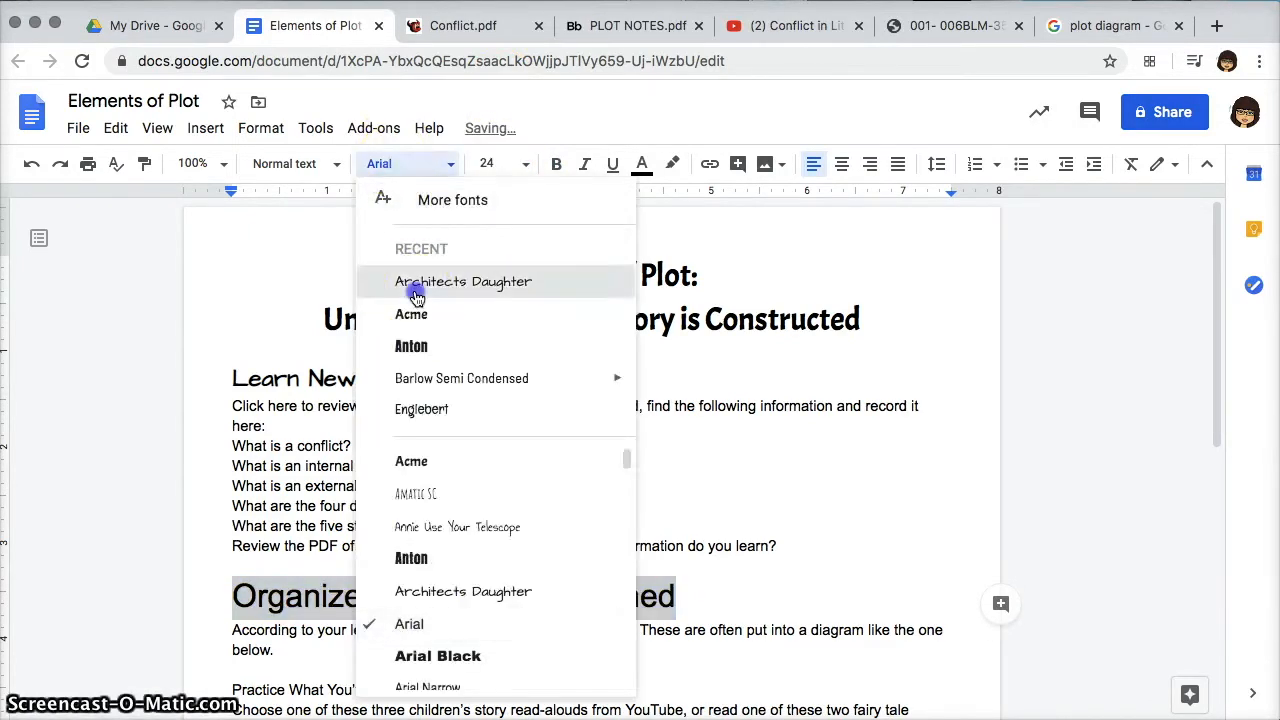
pyautogui.click(416, 285)
pyautogui.scroll(-2, 430, 300)
pyautogui.click(498, 164)
pyautogui.click(491, 394)
# Step: Set the "Practice What You've Learned" heading to Architects Daughter at size 18
pyautogui.scroll(-1, 409, 440)
pyautogui.moveTo(433, 316); pyautogui.dragTo(228, 316)
pyautogui.click(410, 164)
pyautogui.click(455, 281)
pyautogui.click(498, 164)
pyautogui.click(498, 389)
# Step: Make the "Organize What You've Learned" heading bold
pyautogui.moveTo(572, 229); pyautogui.dragTo(230, 230)
pyautogui.click(556, 164)
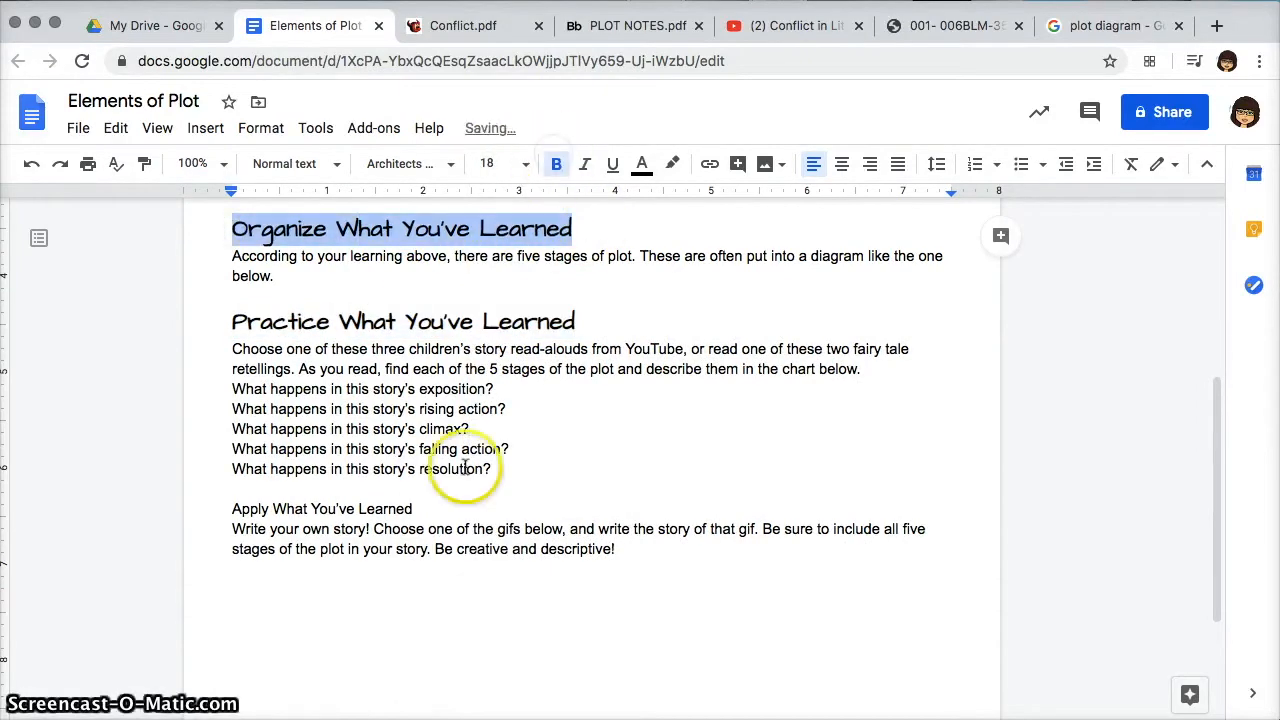
# Step: Format the "Apply What You've Learned" heading in bold Architects Daughter at size 18
pyautogui.moveTo(414, 509); pyautogui.dragTo(186, 513)
pyautogui.click(410, 164)
pyautogui.click(458, 283)
pyautogui.click(520, 166)
pyautogui.click(494, 392)
pyautogui.click(556, 164)
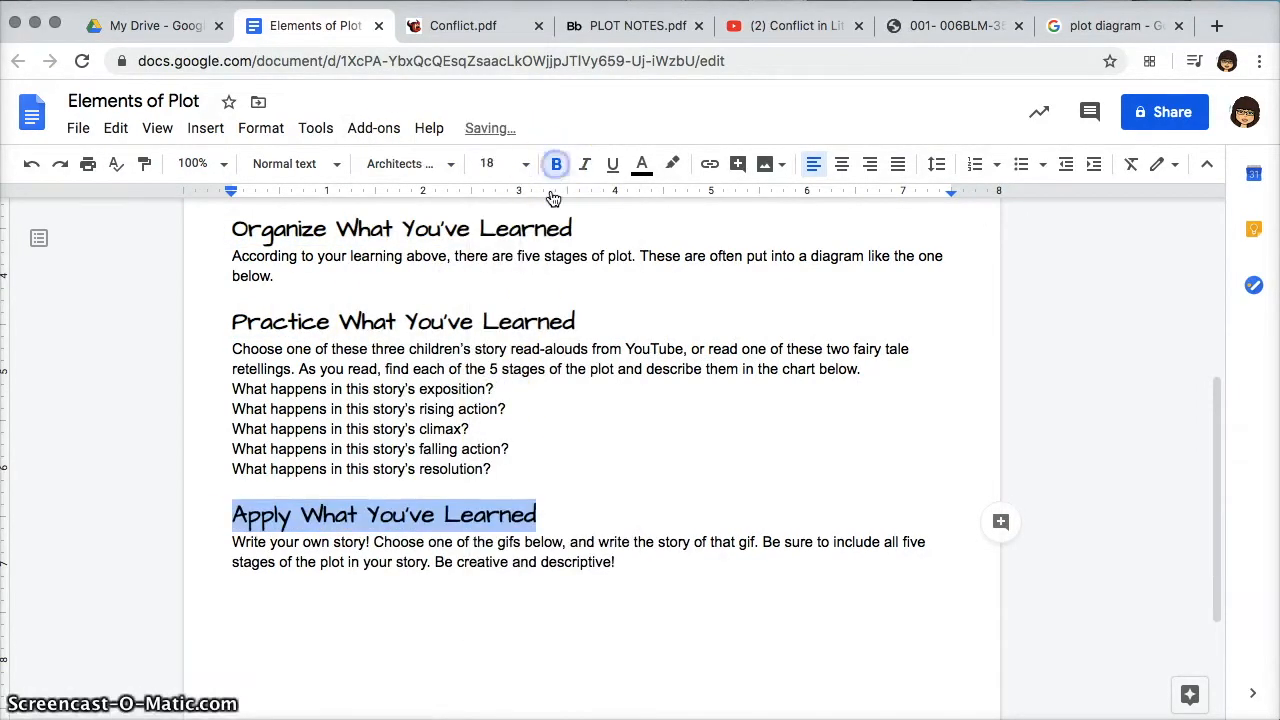
pyautogui.click(580, 514)
# Step: Change the text color of the "Learn New Information" heading to a light cornflower blue
pyautogui.scroll(-1, 581, 513)
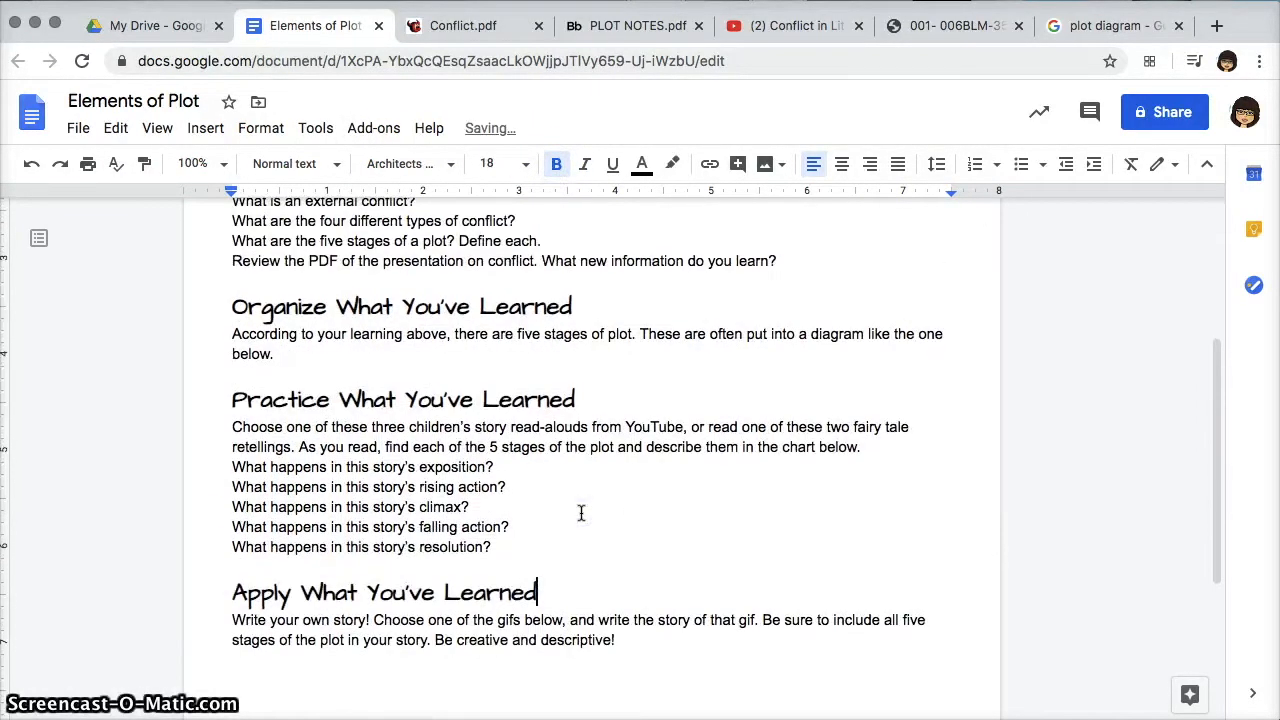
pyautogui.scroll(5, 580, 514)
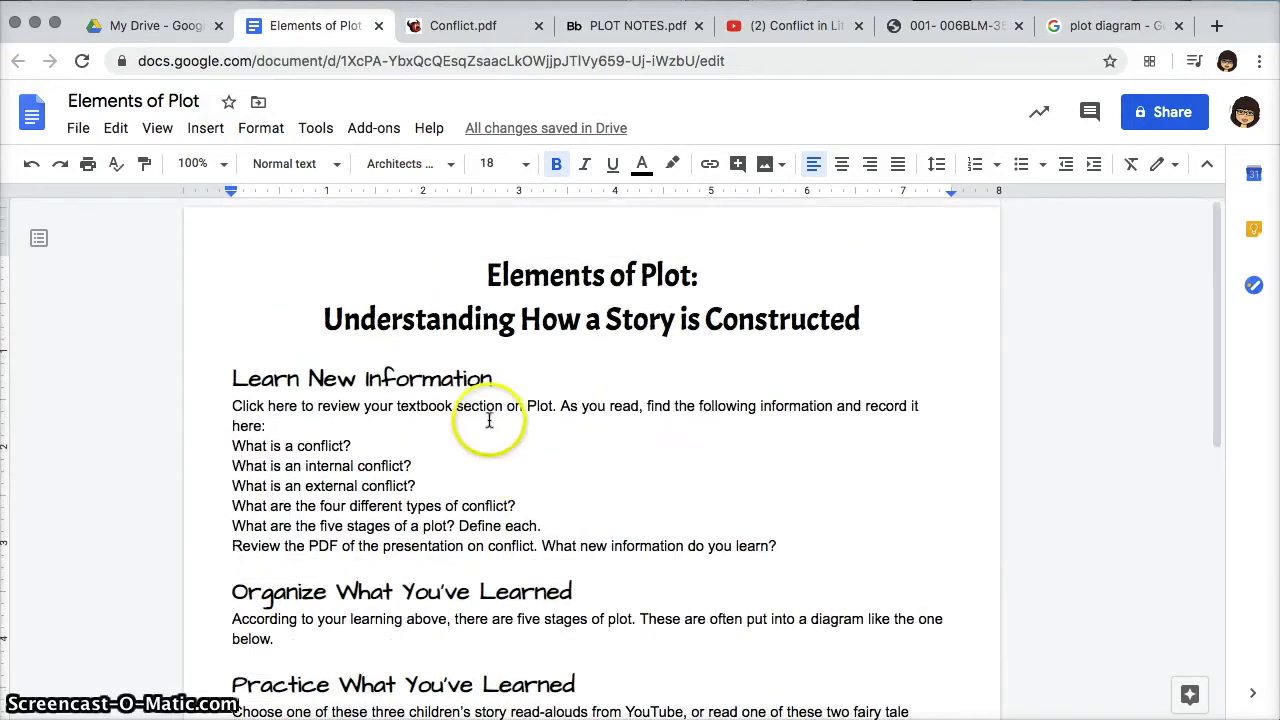
pyautogui.moveTo(503, 385); pyautogui.dragTo(217, 366)
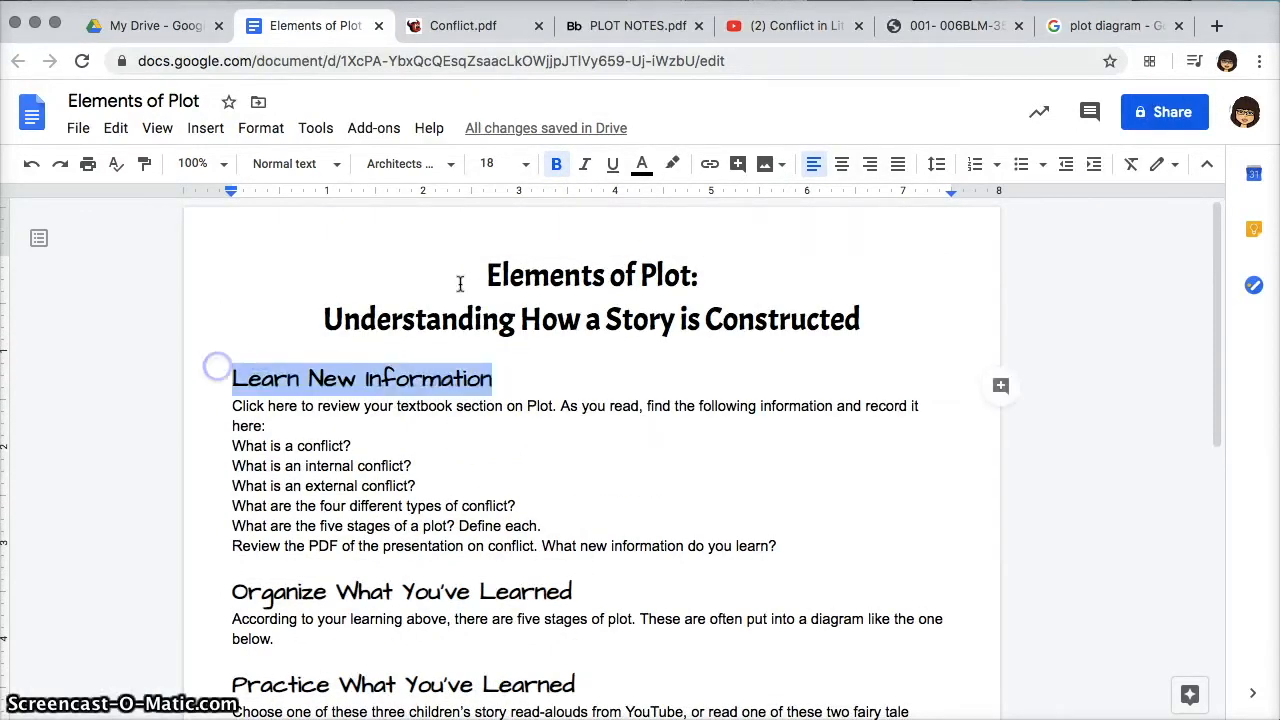
pyautogui.click(648, 165)
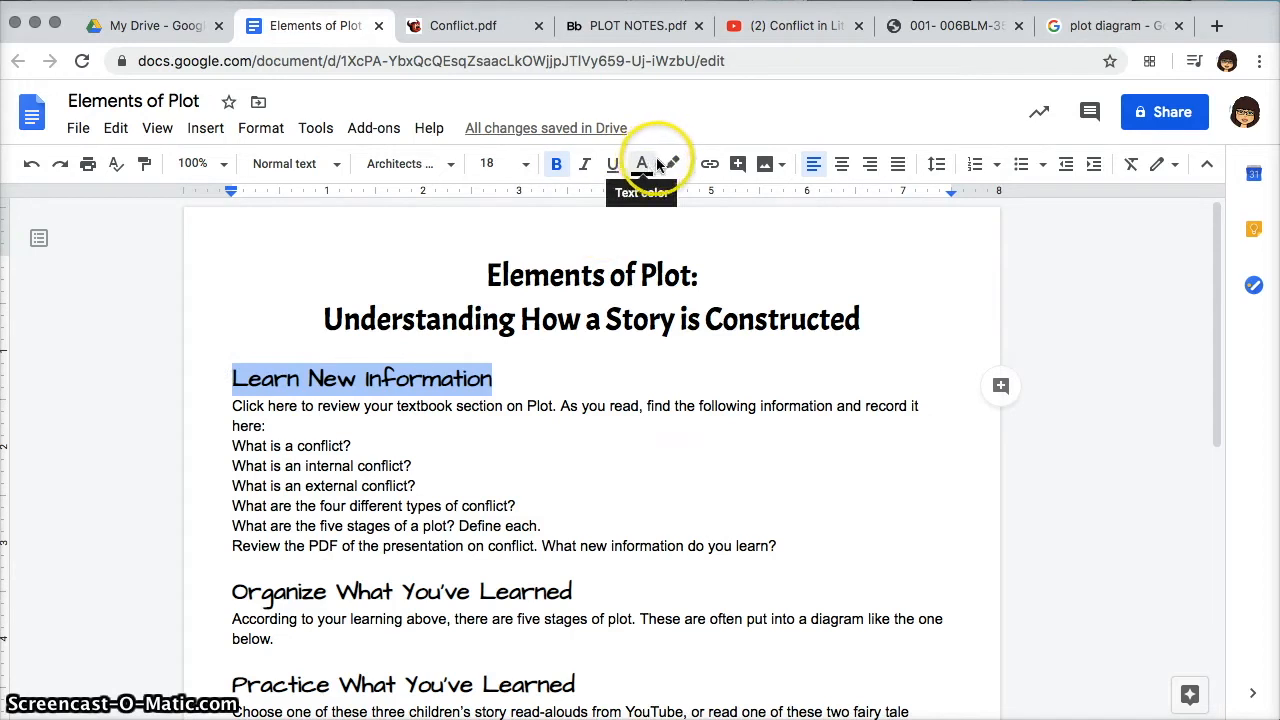
pyautogui.click(648, 168)
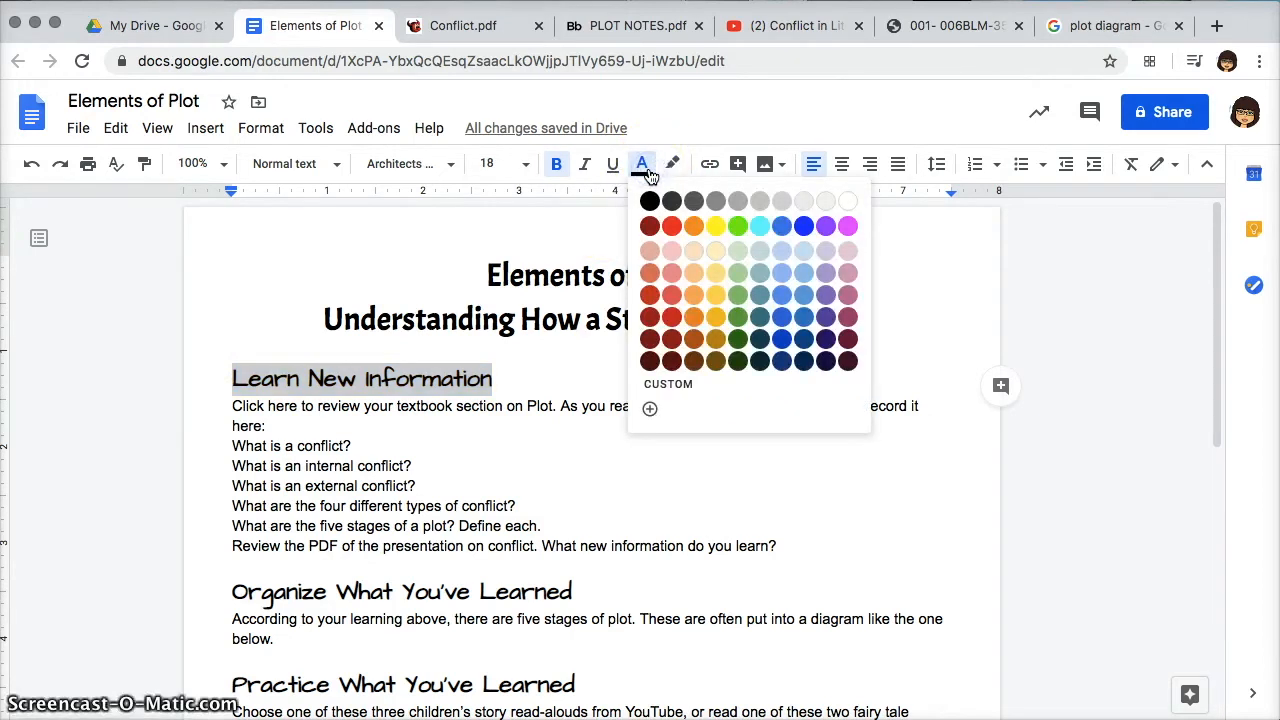
pyautogui.click(781, 298)
pyautogui.click(637, 386)
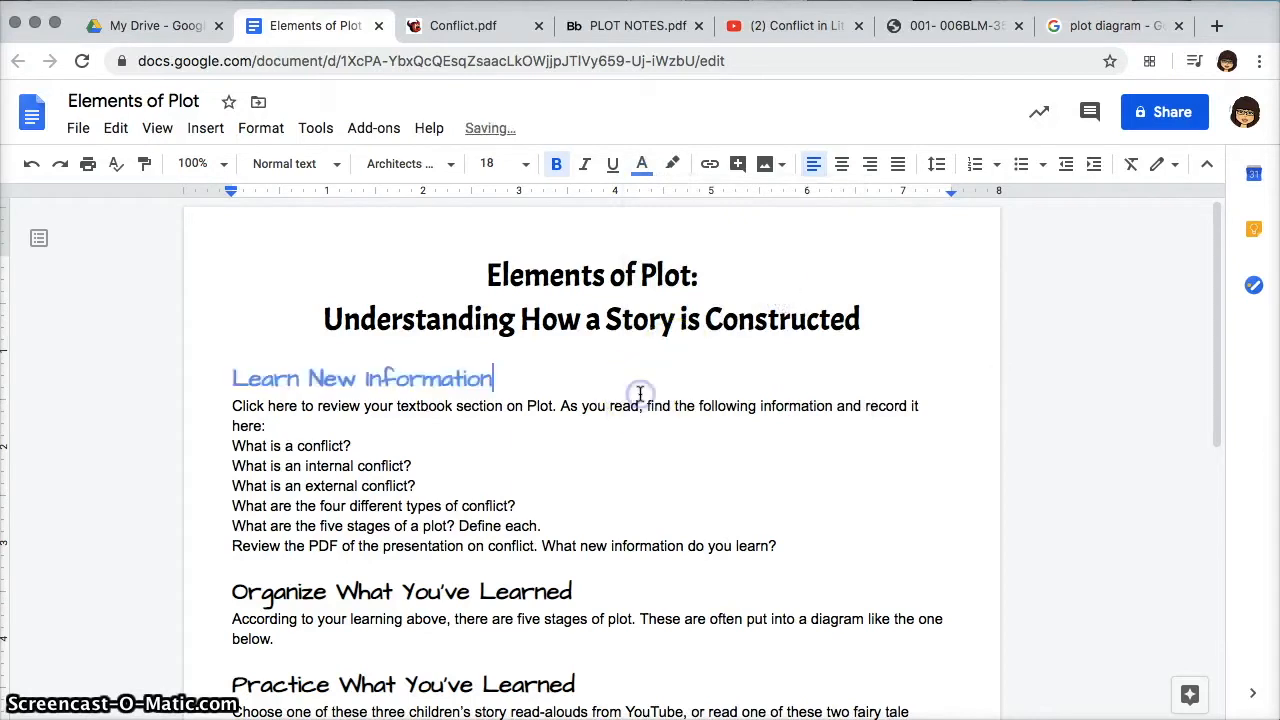
# Step: Highlight the "Learn New Information" heading in yellow
pyautogui.moveTo(493, 380); pyautogui.dragTo(228, 395)
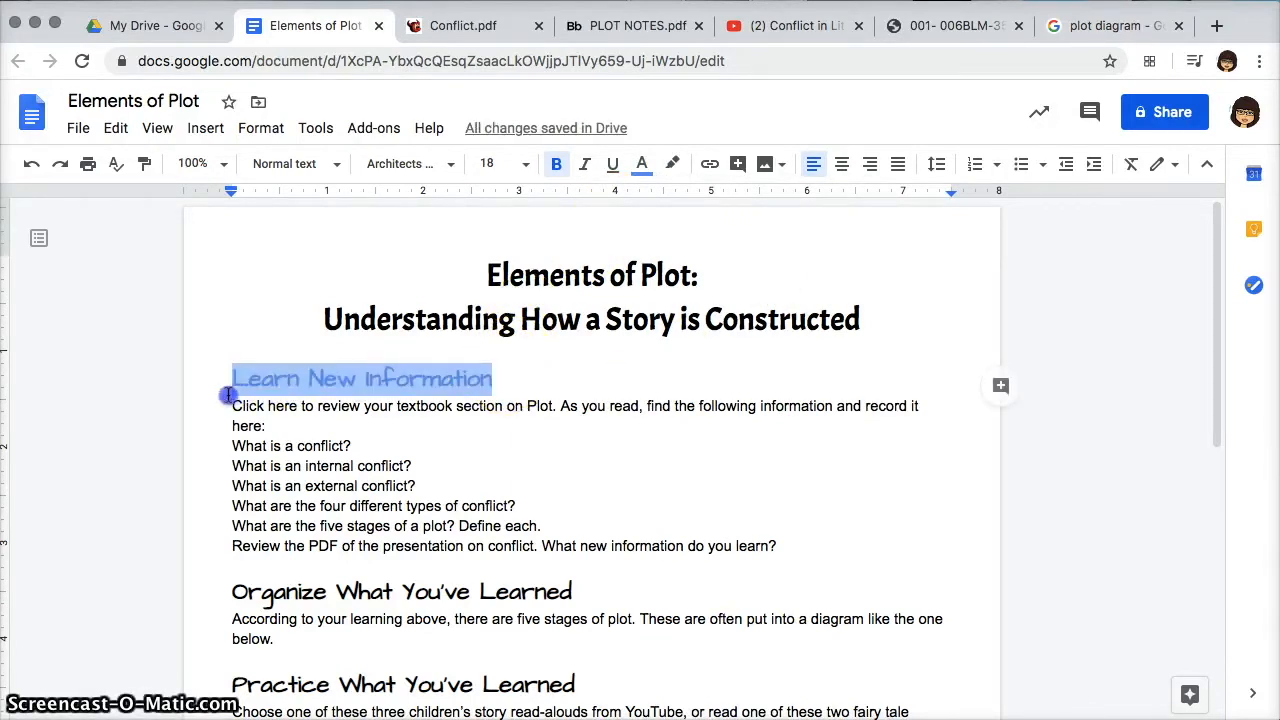
pyautogui.click(671, 166)
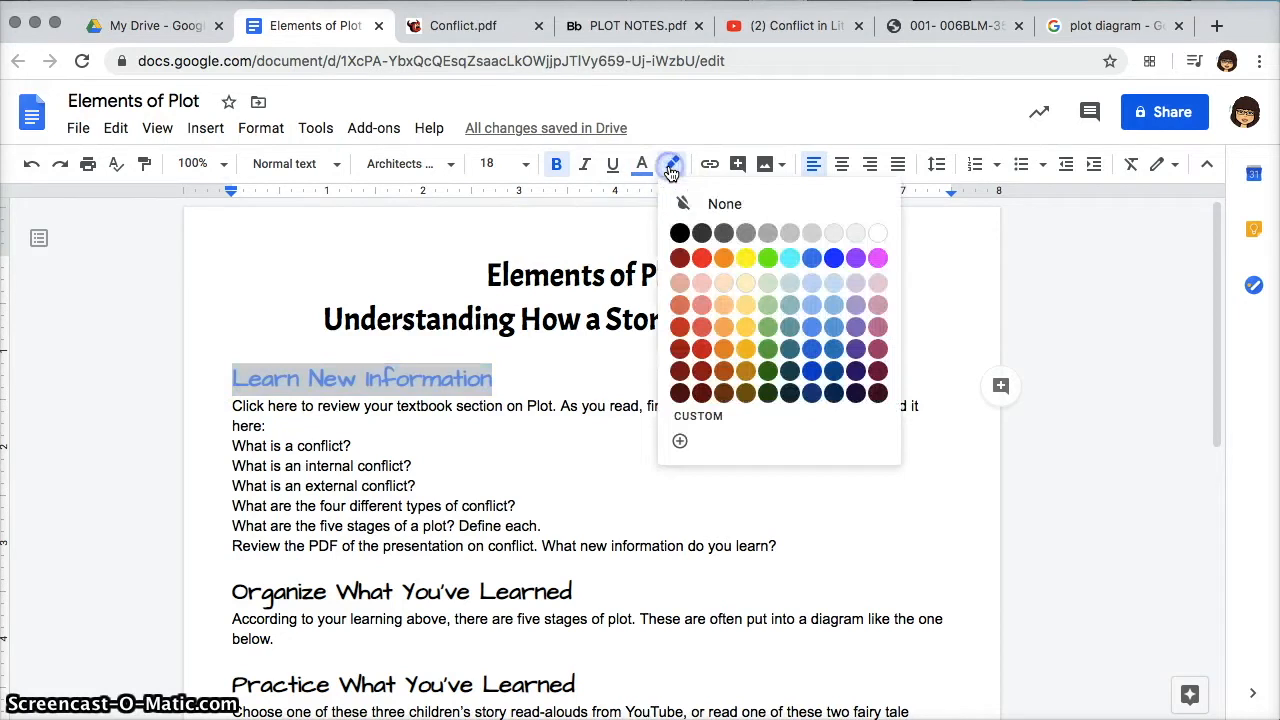
pyautogui.click(745, 259)
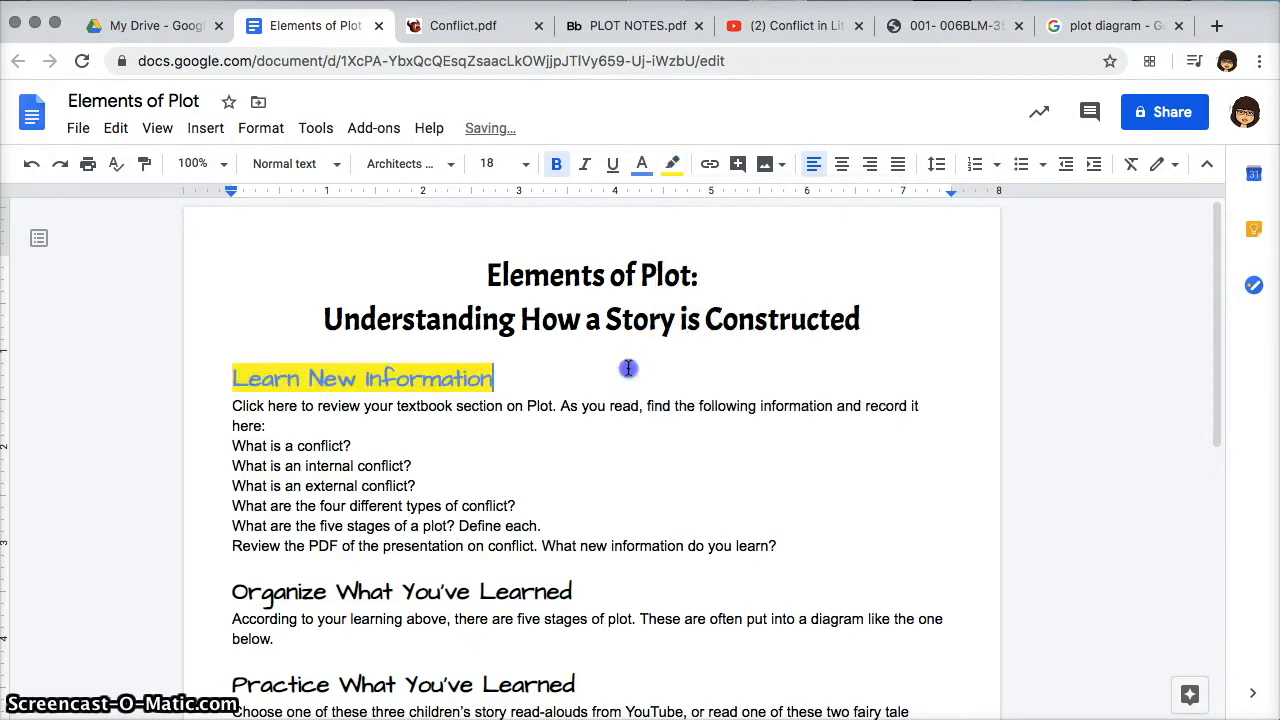
# Step: Undo the yellow highlight and the blue text color on the "Learn New Information" heading
pyautogui.click(33, 174)
pyautogui.click(33, 174)
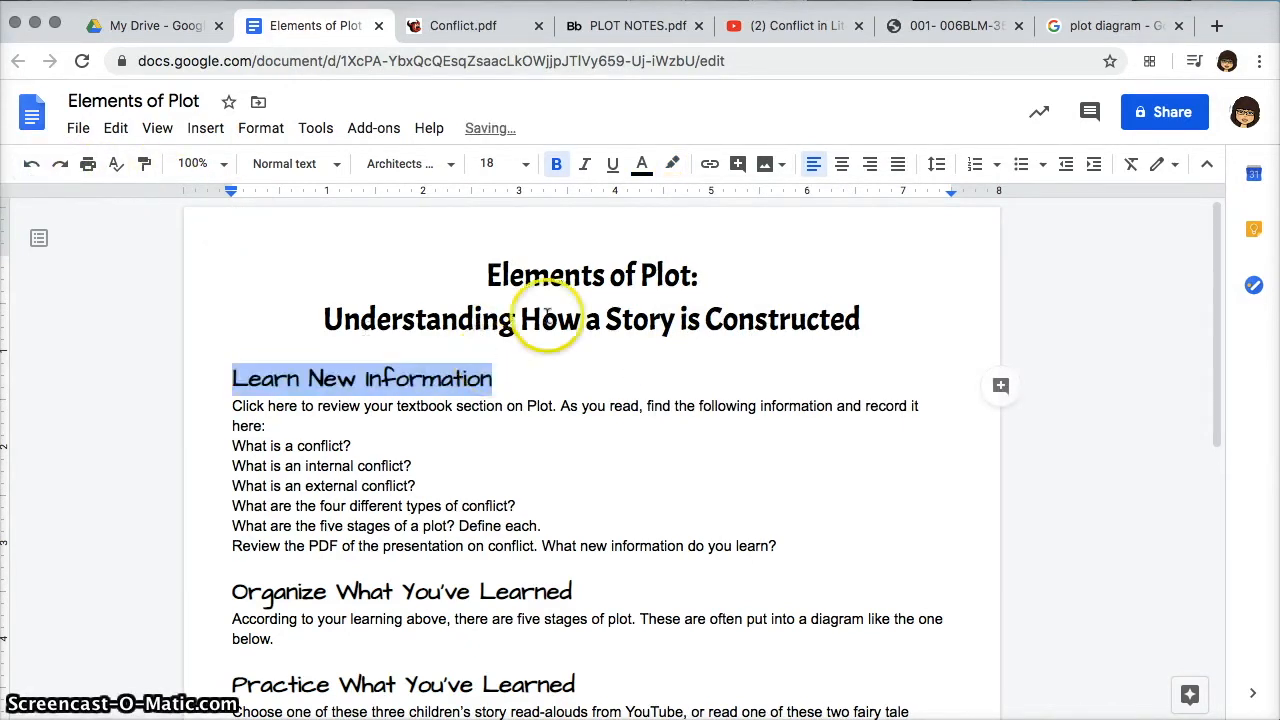
pyautogui.click(672, 164)
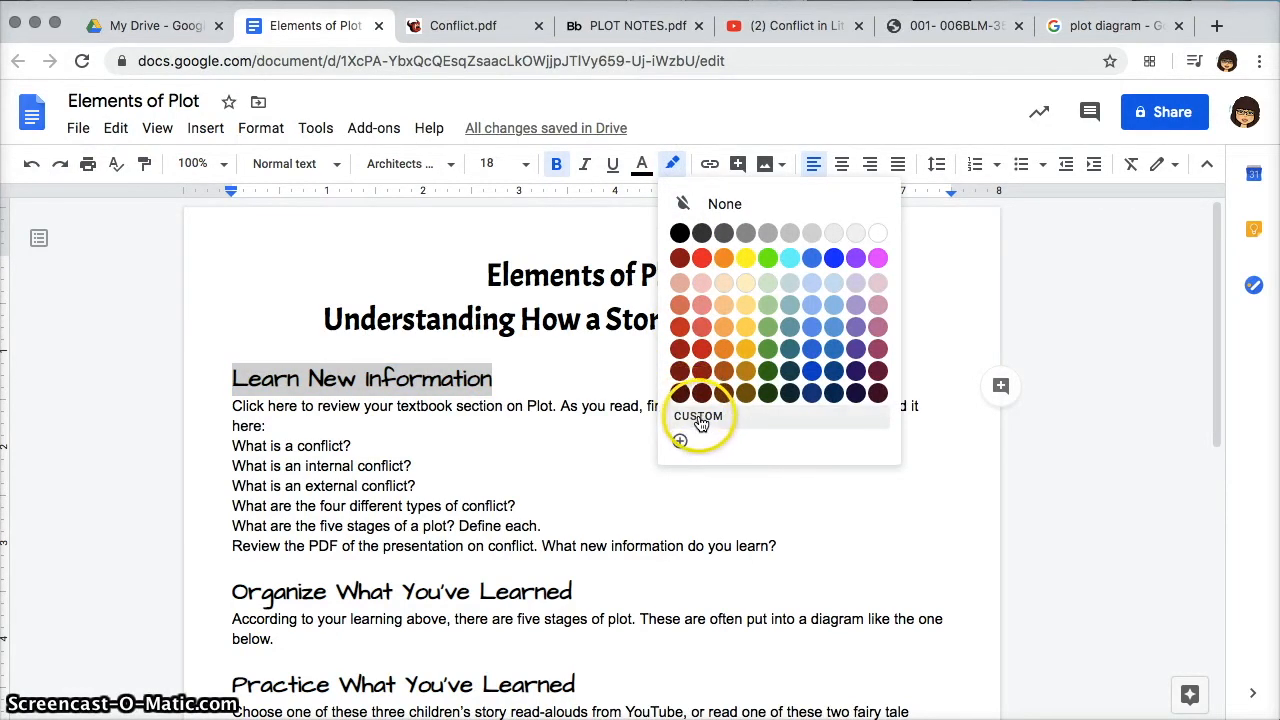
pyautogui.click(698, 416)
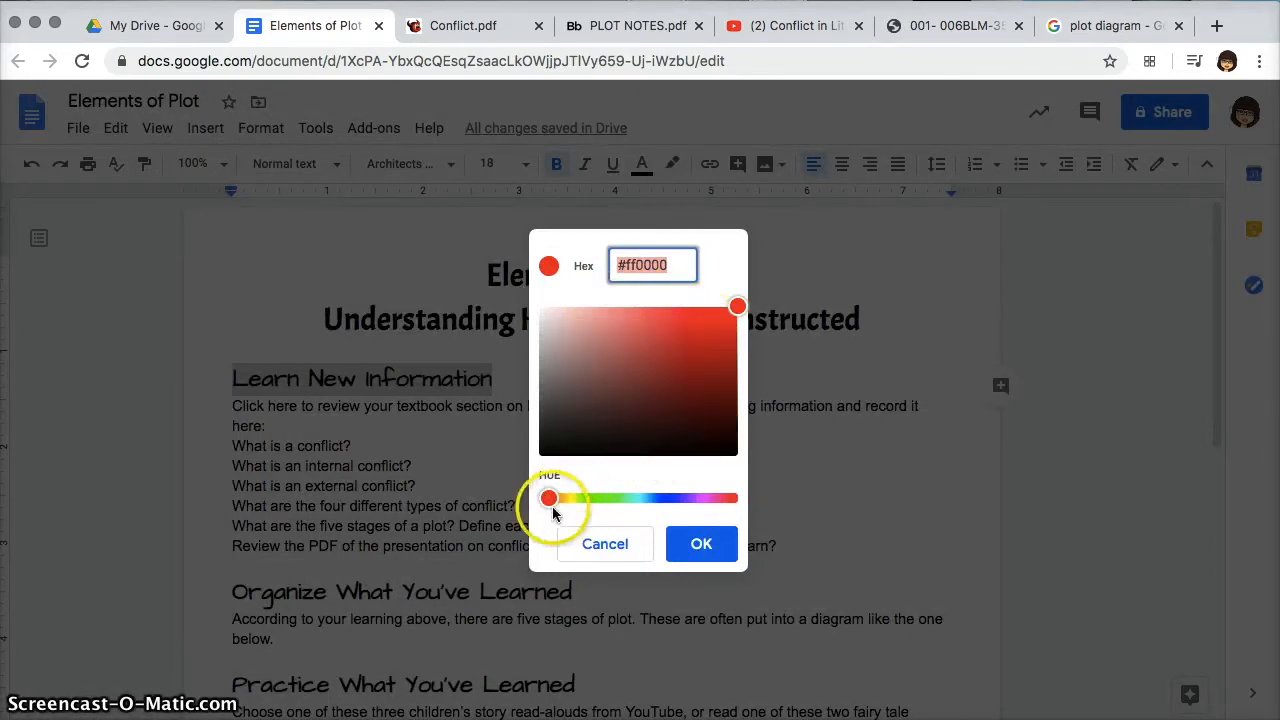
pyautogui.moveTo(551, 503)
pyautogui.mouseDown()
pyautogui.moveTo(709, 497)
pyautogui.moveTo(534, 493)
pyautogui.mouseUp()
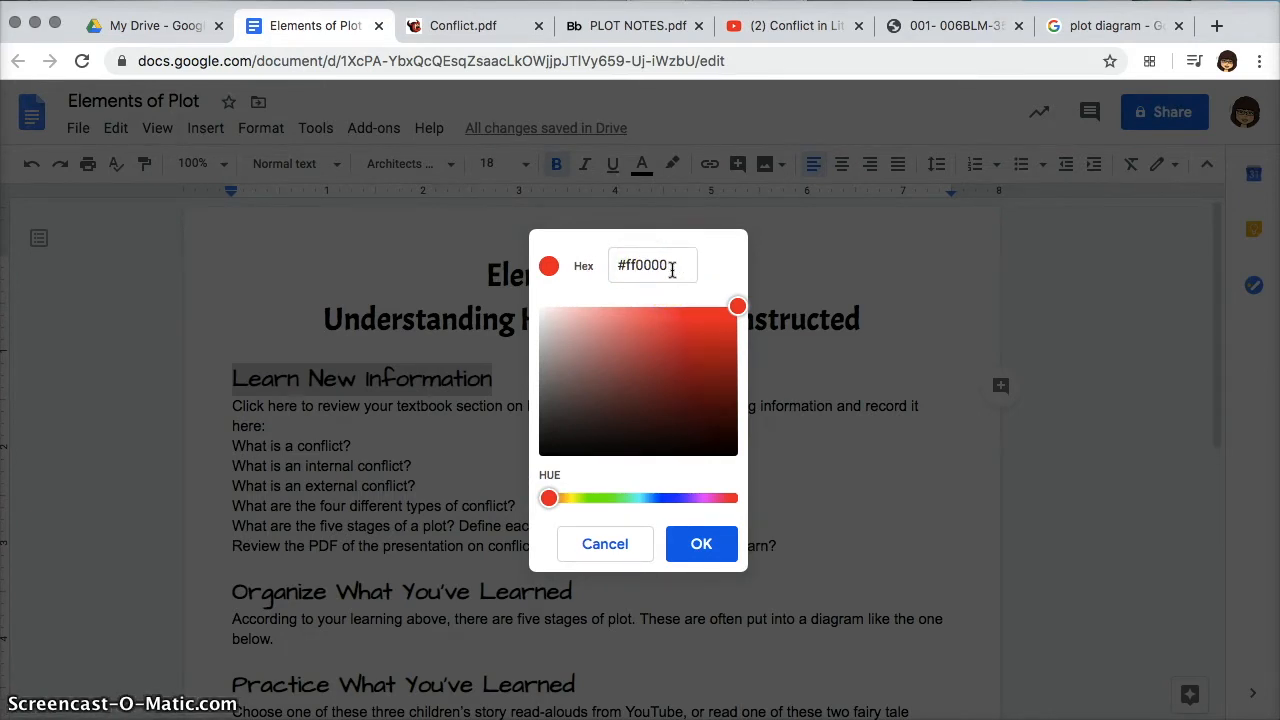
pyautogui.click(604, 550)
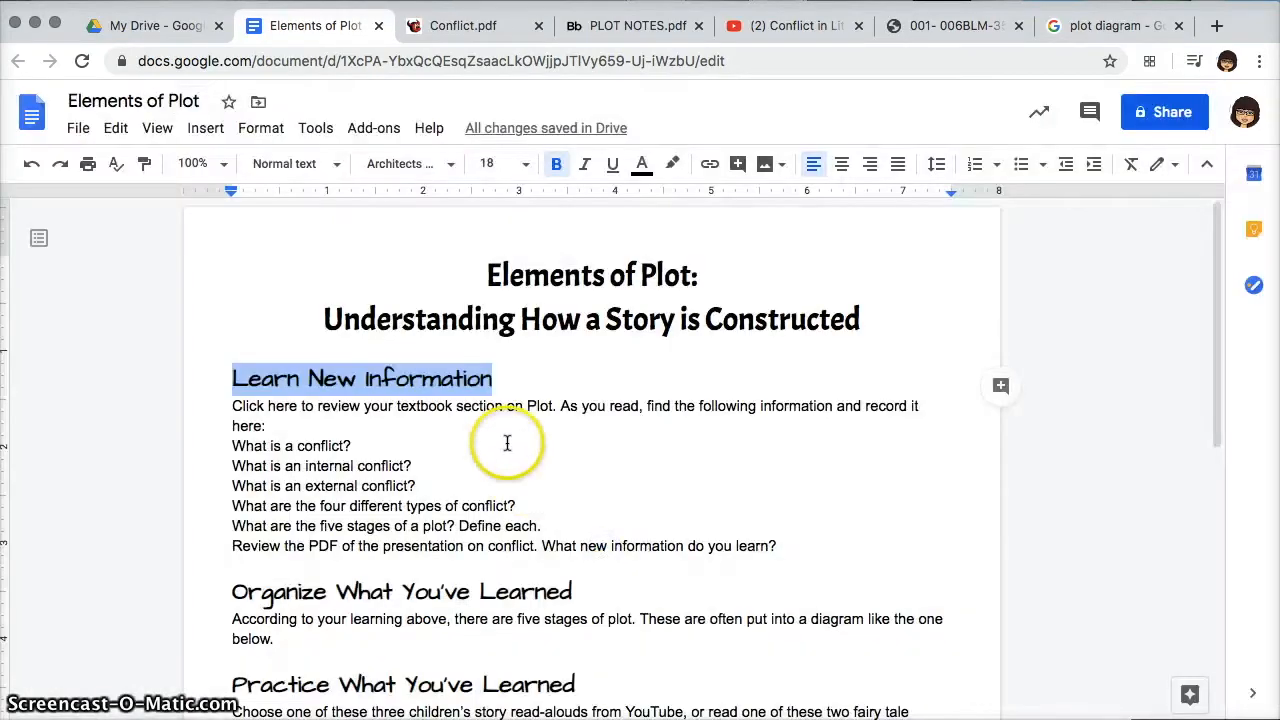
pyautogui.scroll(-2, 530, 518)
pyautogui.scroll(2, 528, 520)
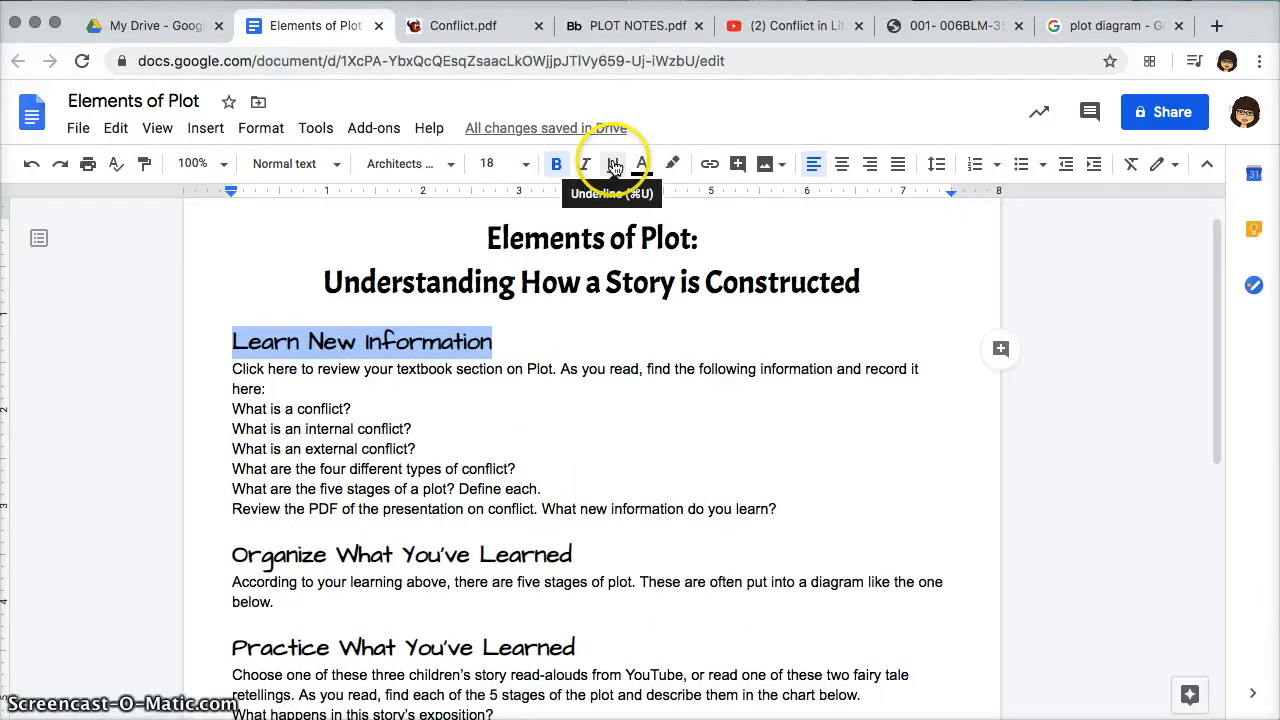
pyautogui.click(261, 129)
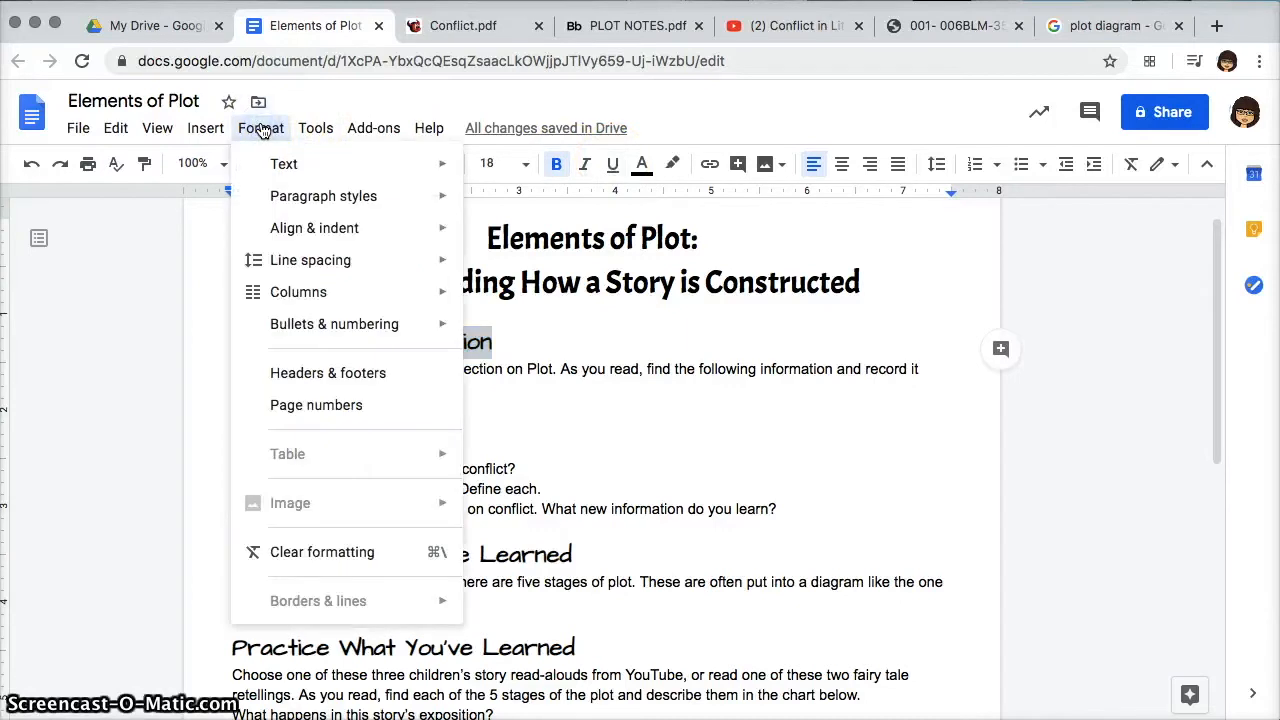
pyautogui.click(307, 168)
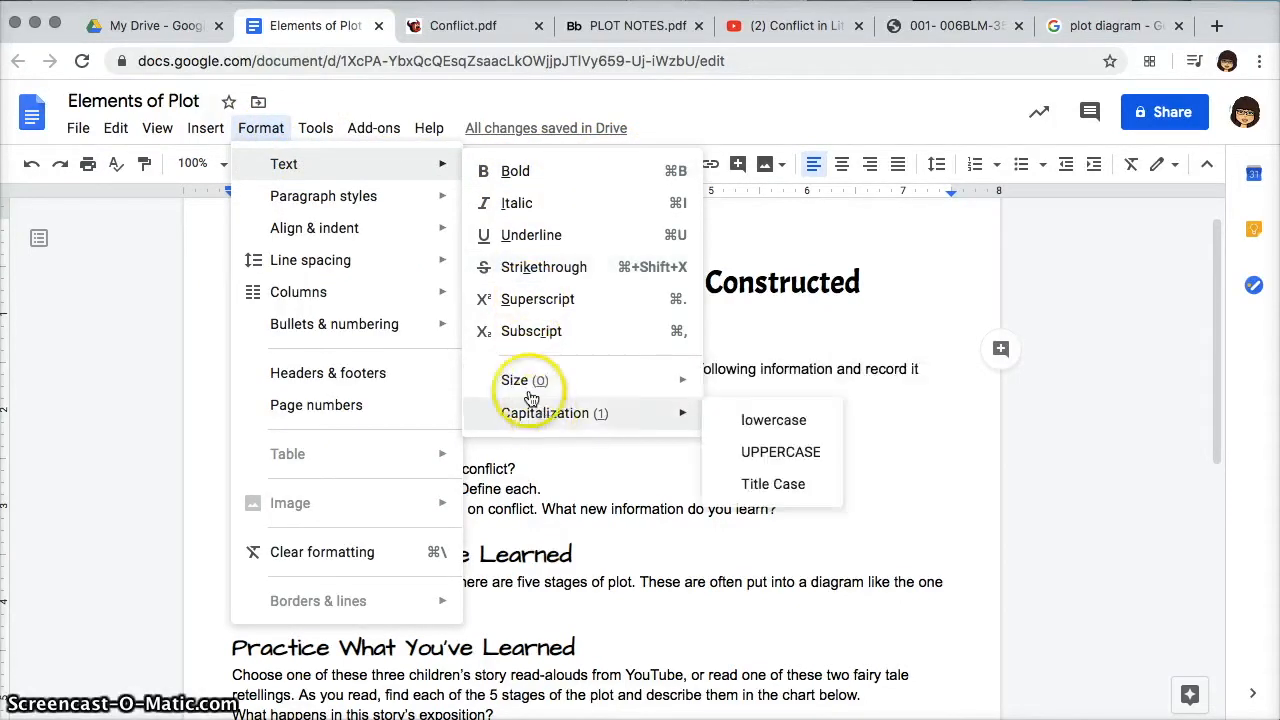
pyautogui.moveTo(368, 192)
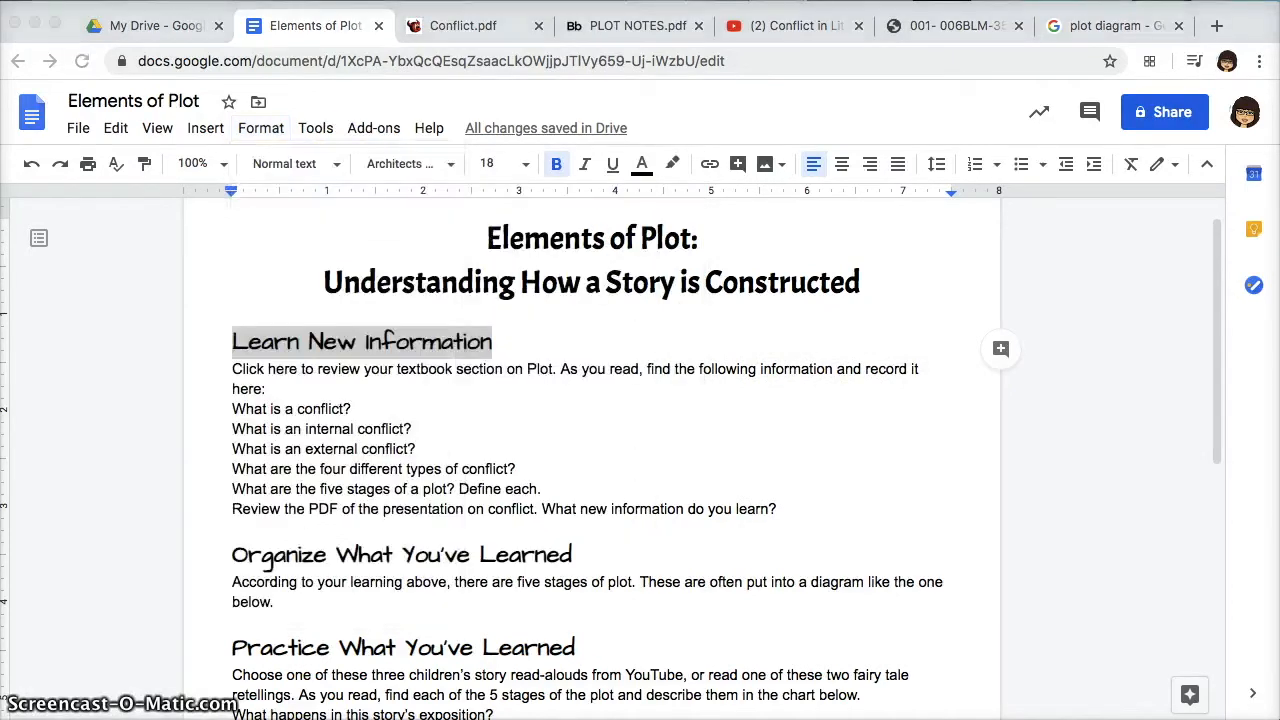
pyautogui.click(416, 451)
pyautogui.click(486, 334)
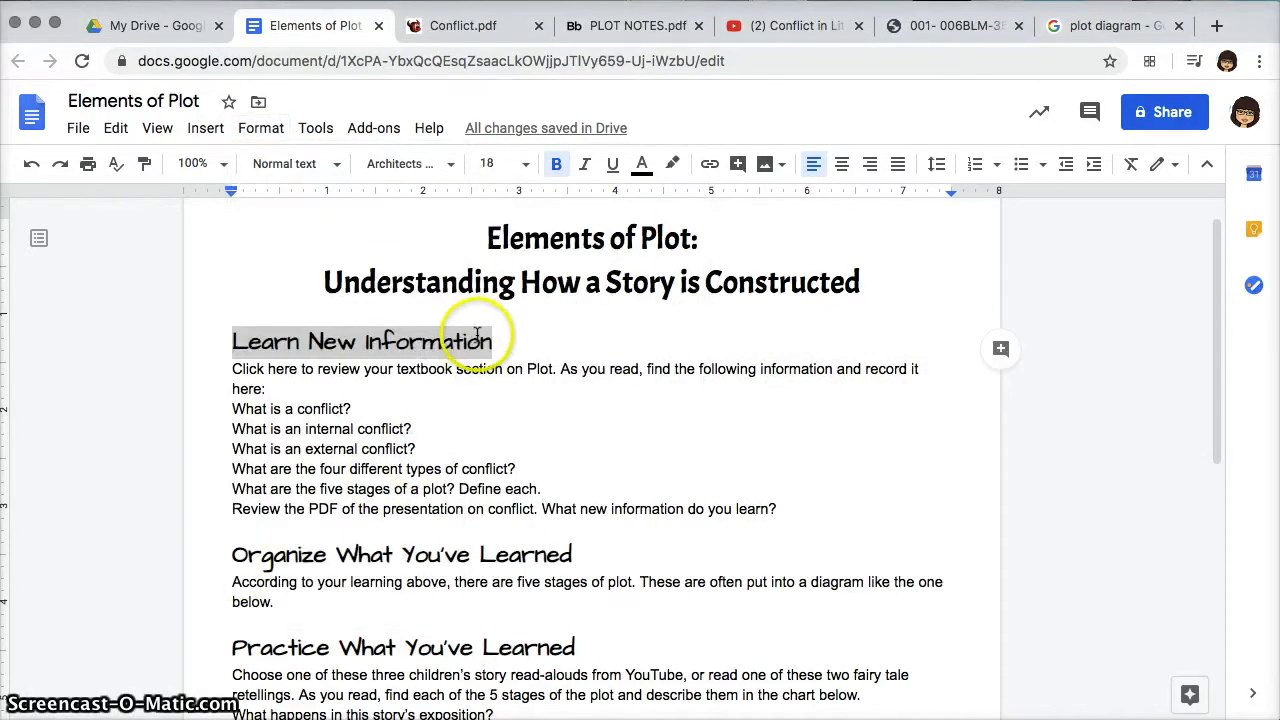
pyautogui.click(275, 273)
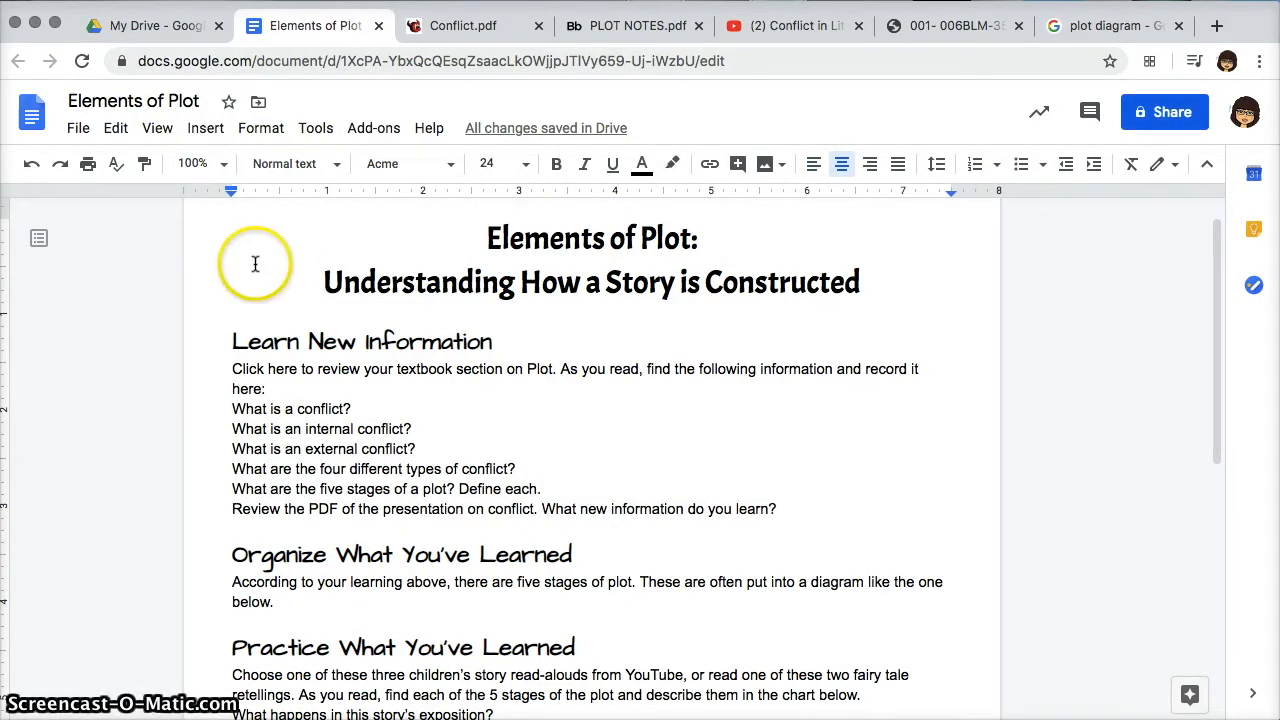
# Step: Switch the page orientation to landscape in the page setup, look over the document, and undo the orientation change
pyautogui.click(74, 129)
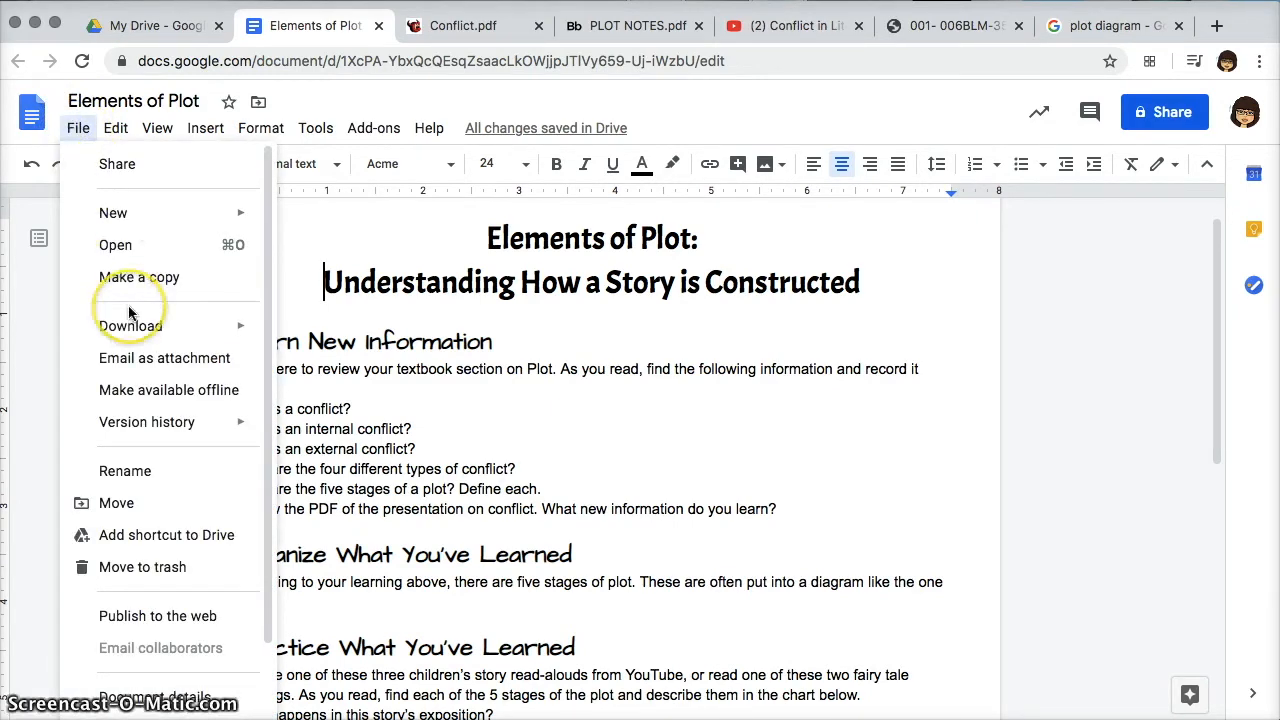
pyautogui.scroll(-2, 114, 309)
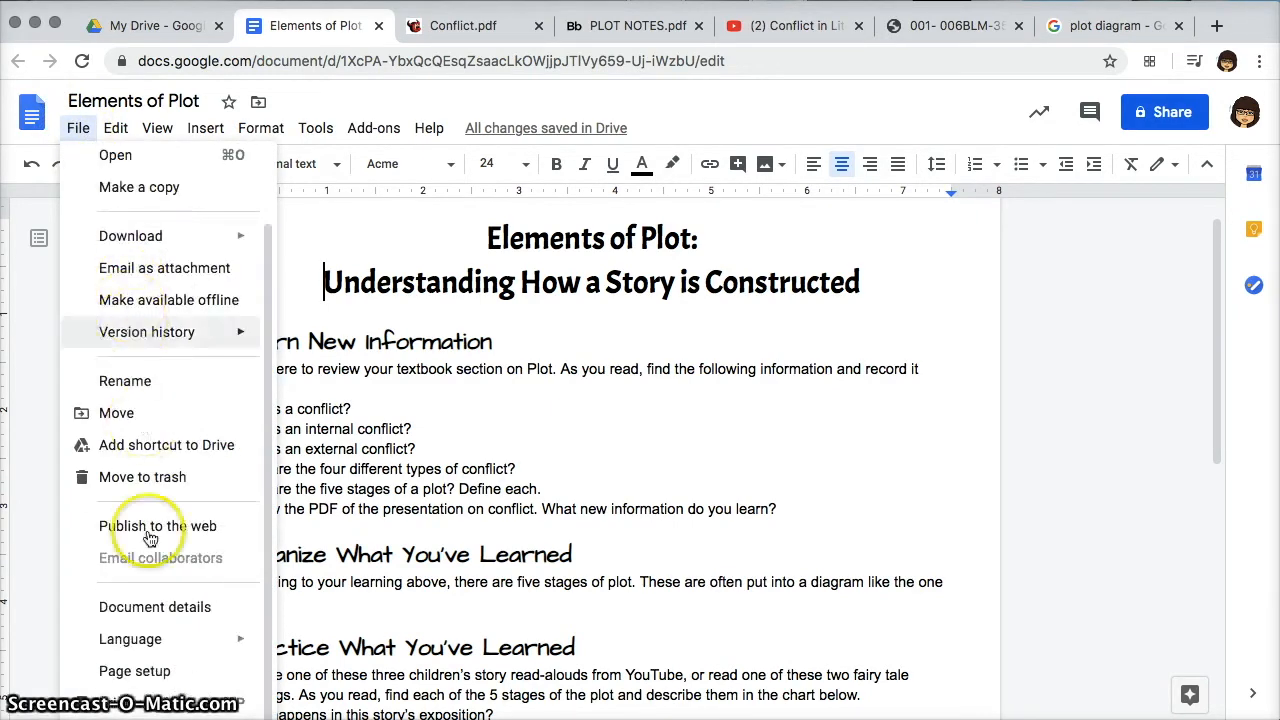
pyautogui.click(137, 670)
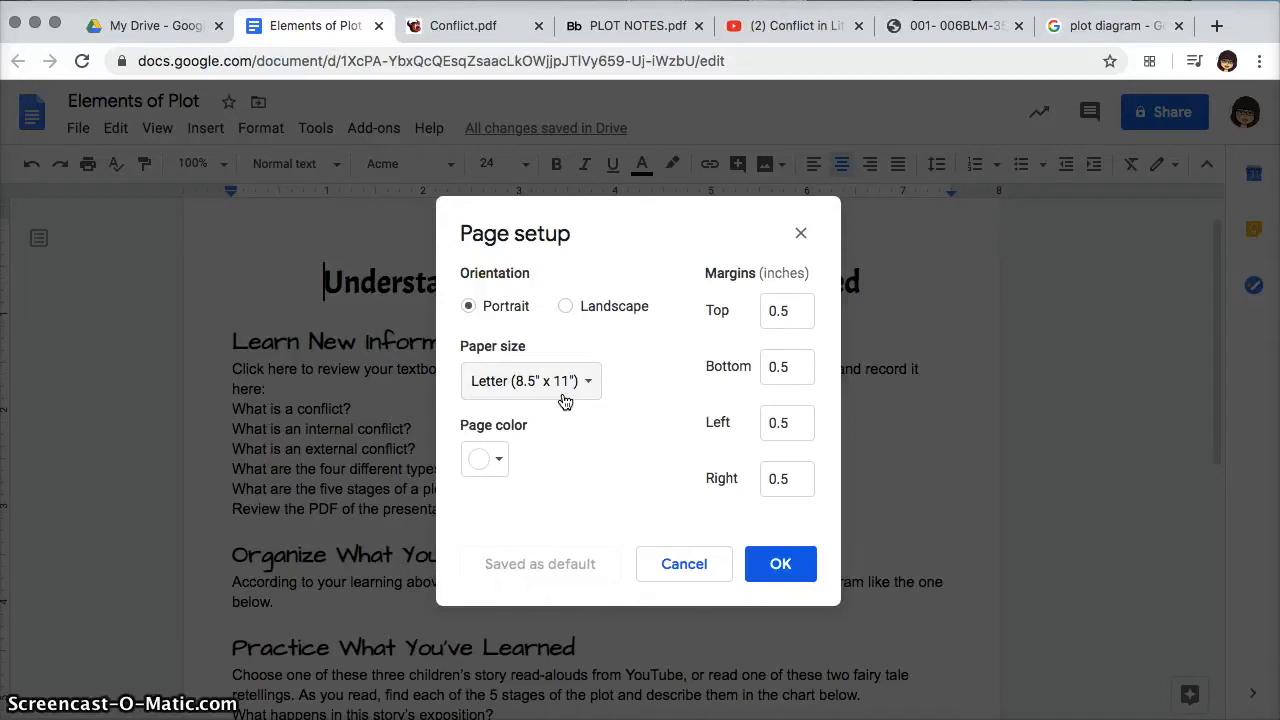
pyautogui.click(565, 399)
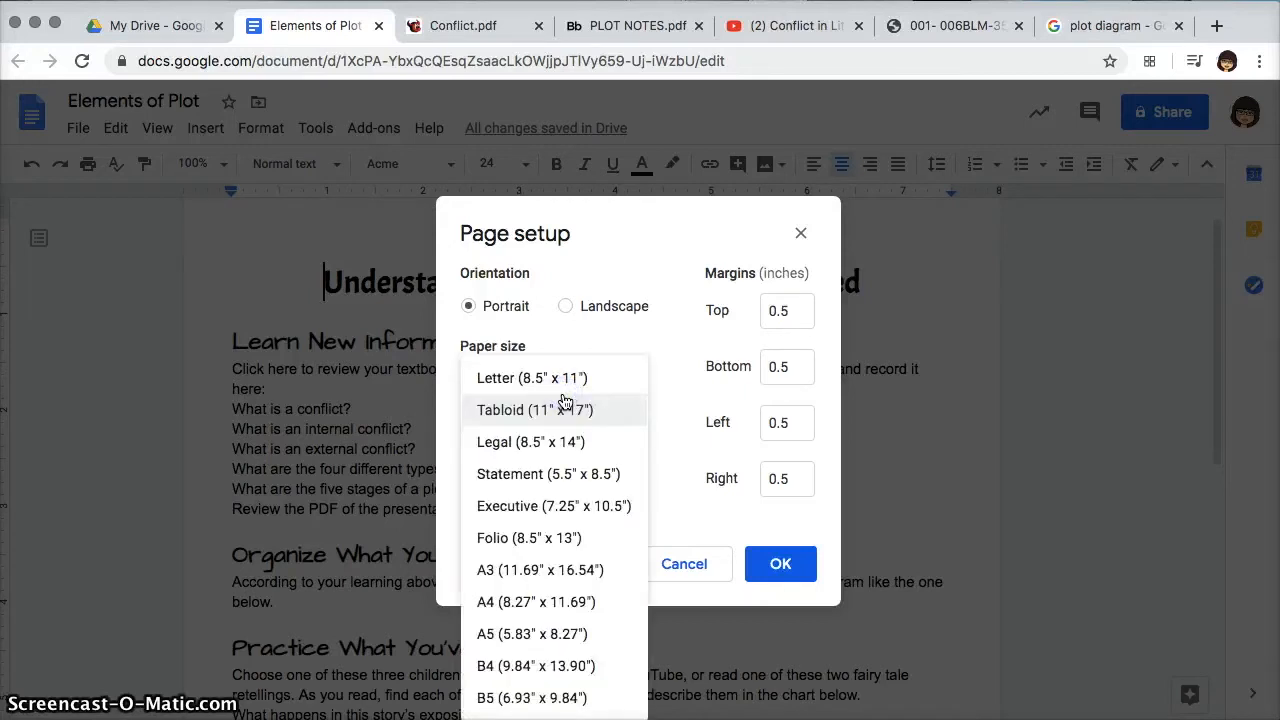
pyautogui.click(668, 330)
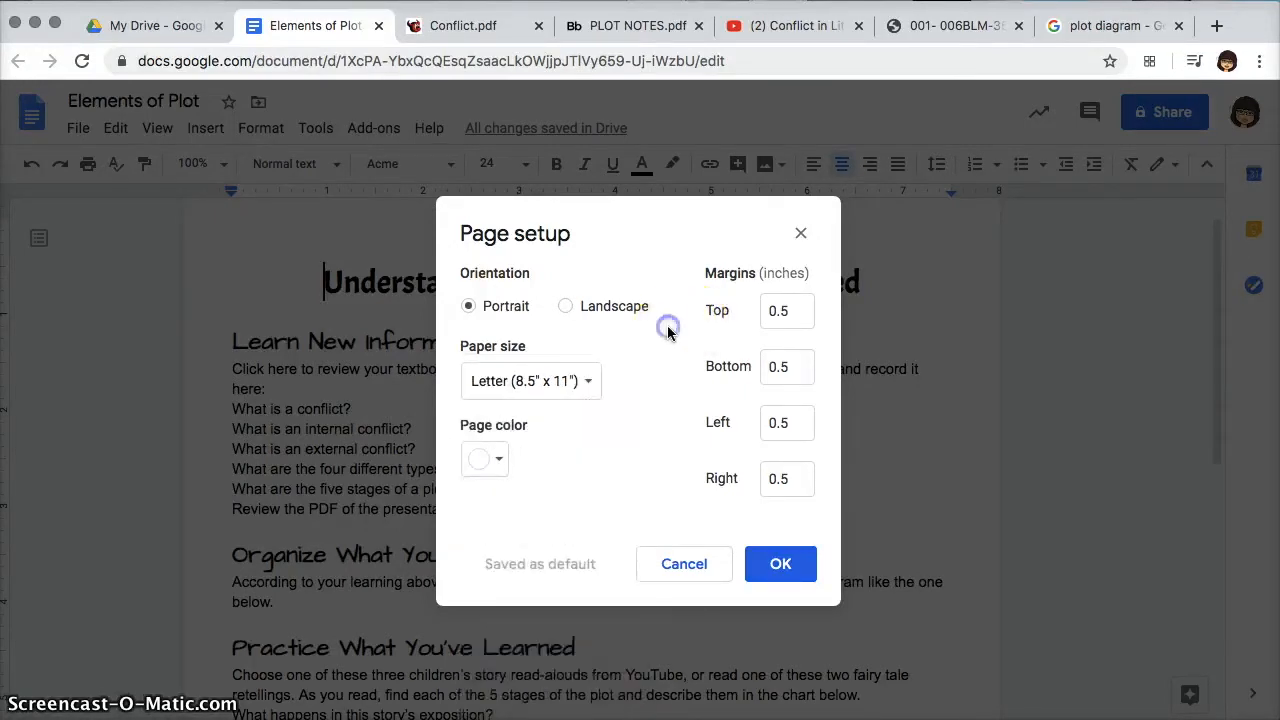
pyautogui.click(490, 310)
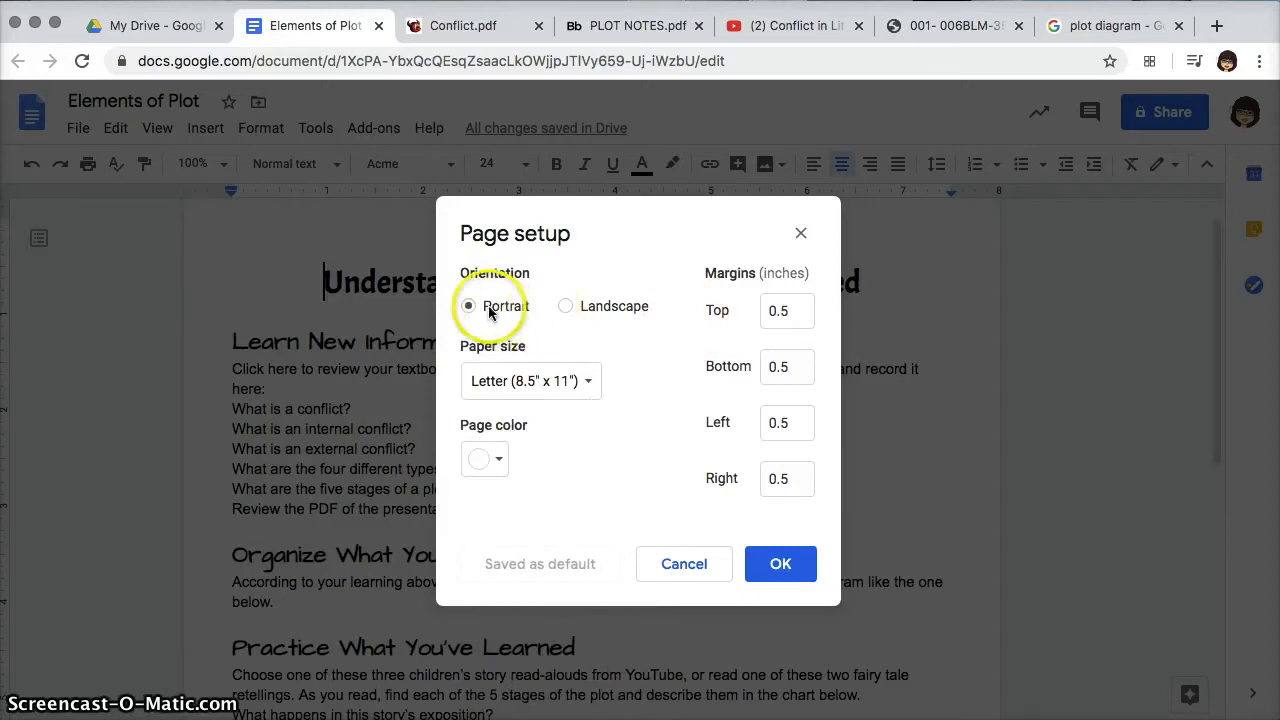
pyautogui.click(570, 308)
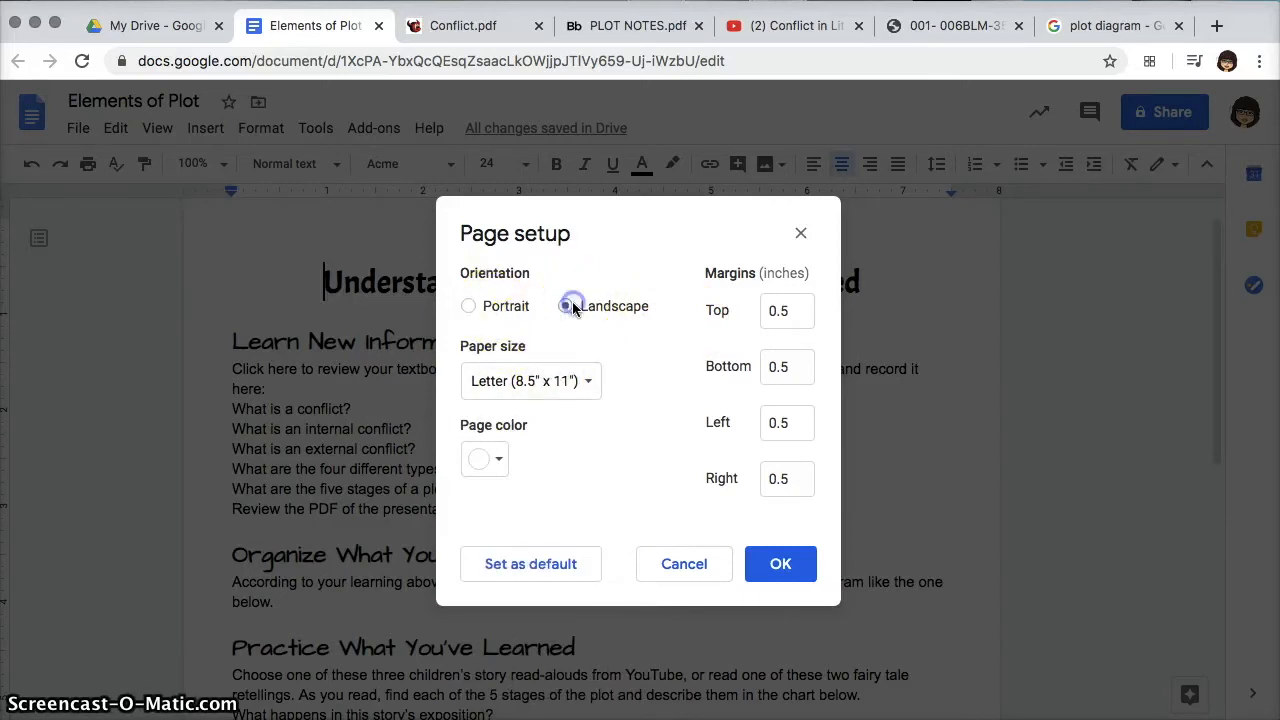
pyautogui.click(770, 565)
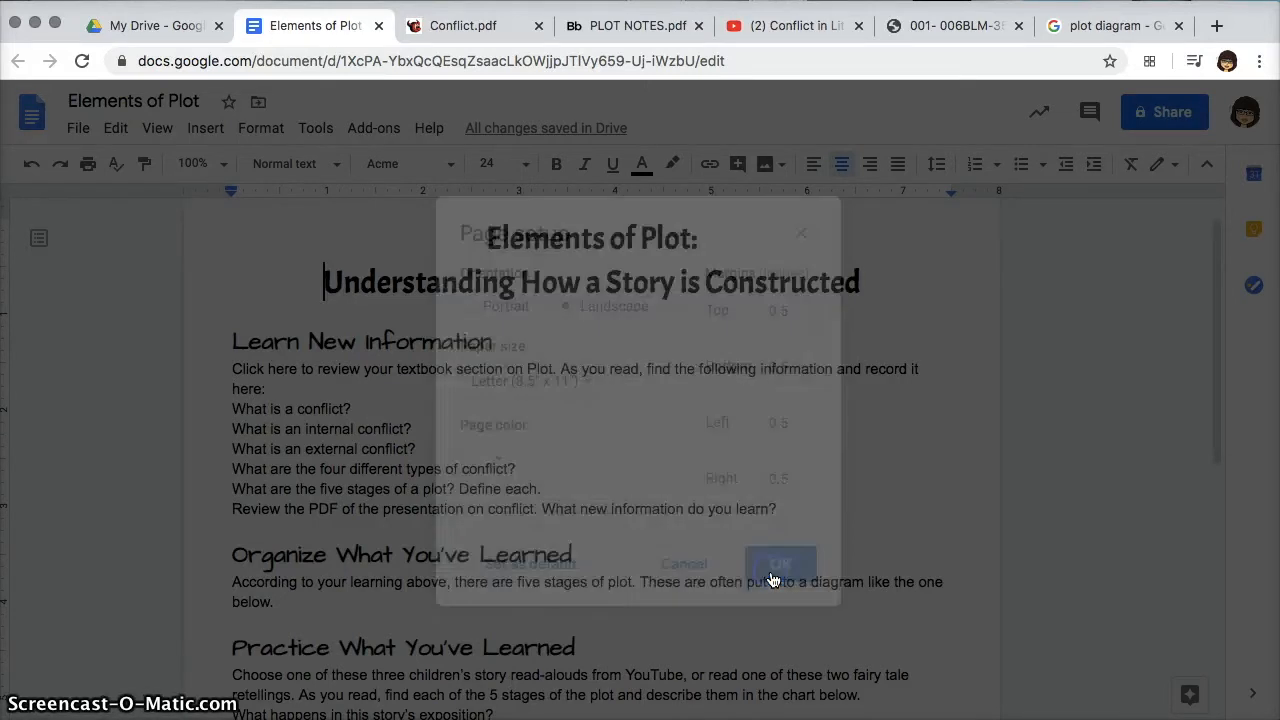
pyautogui.scroll(-5, 712, 415)
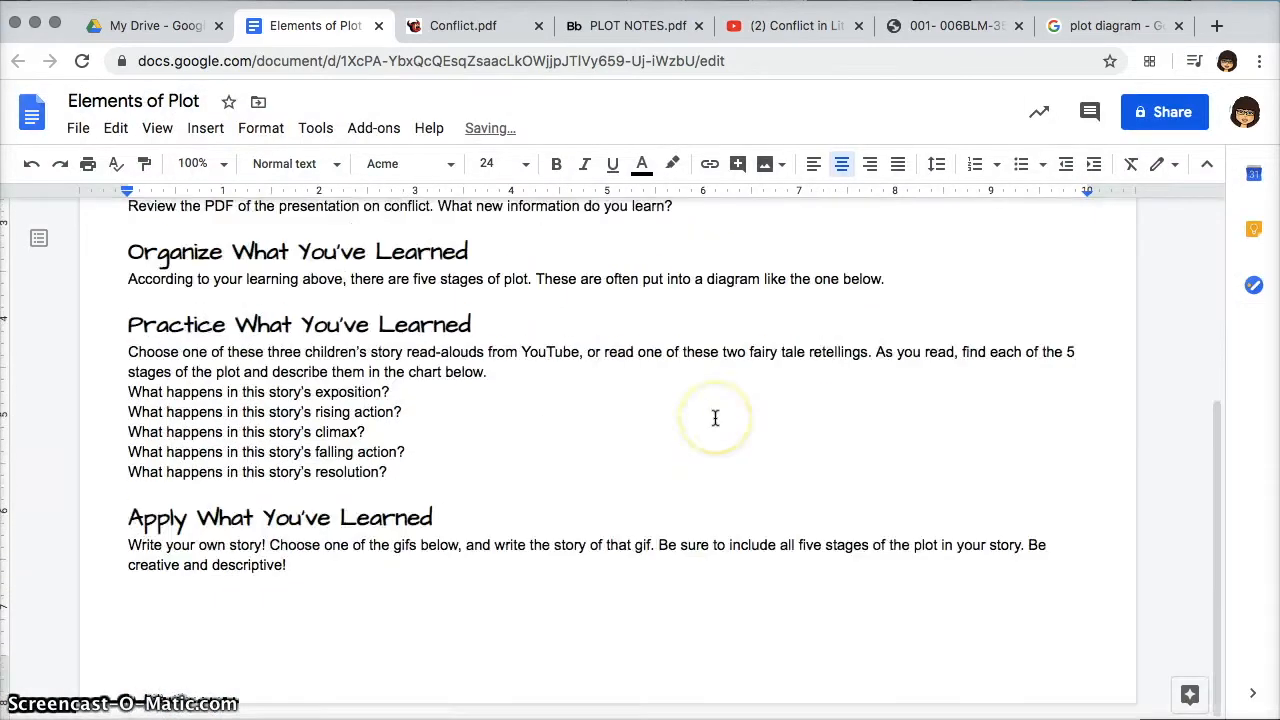
pyautogui.scroll(6, 715, 418)
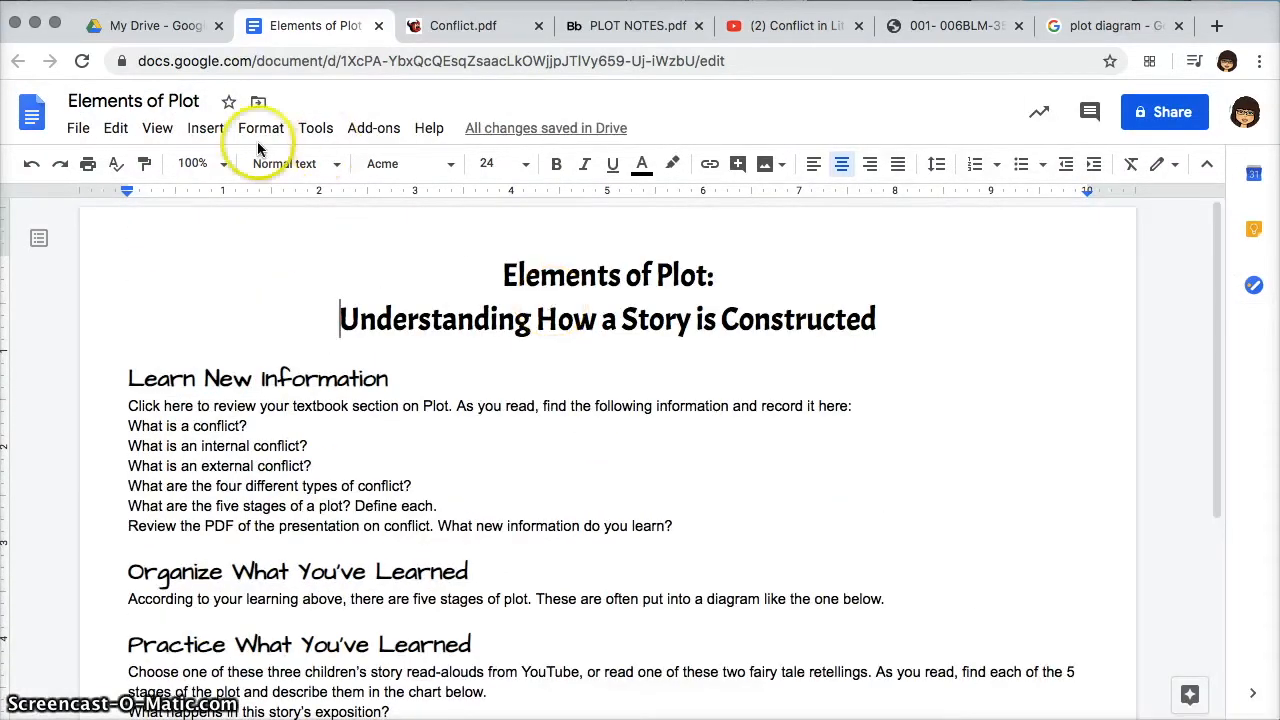
pyautogui.click(31, 163)
# Step: Set the document's page color to dark teal in the page setup
pyautogui.click(78, 128)
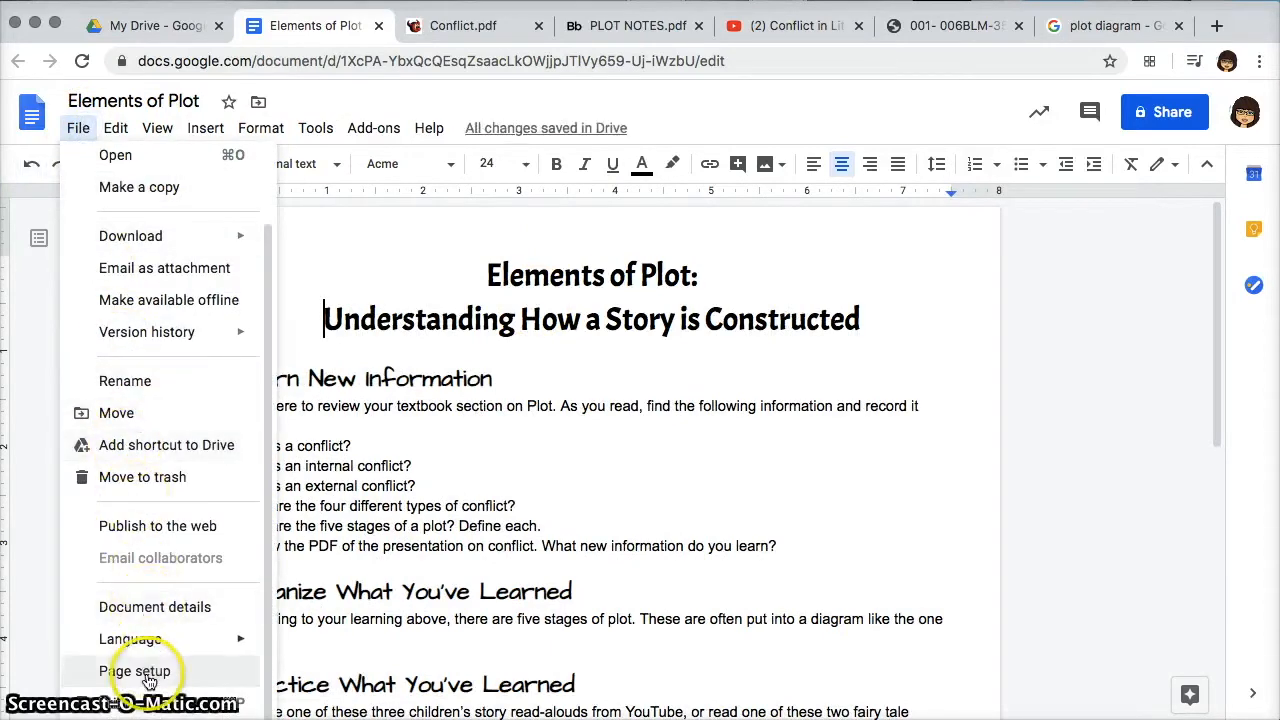
pyautogui.click(134, 671)
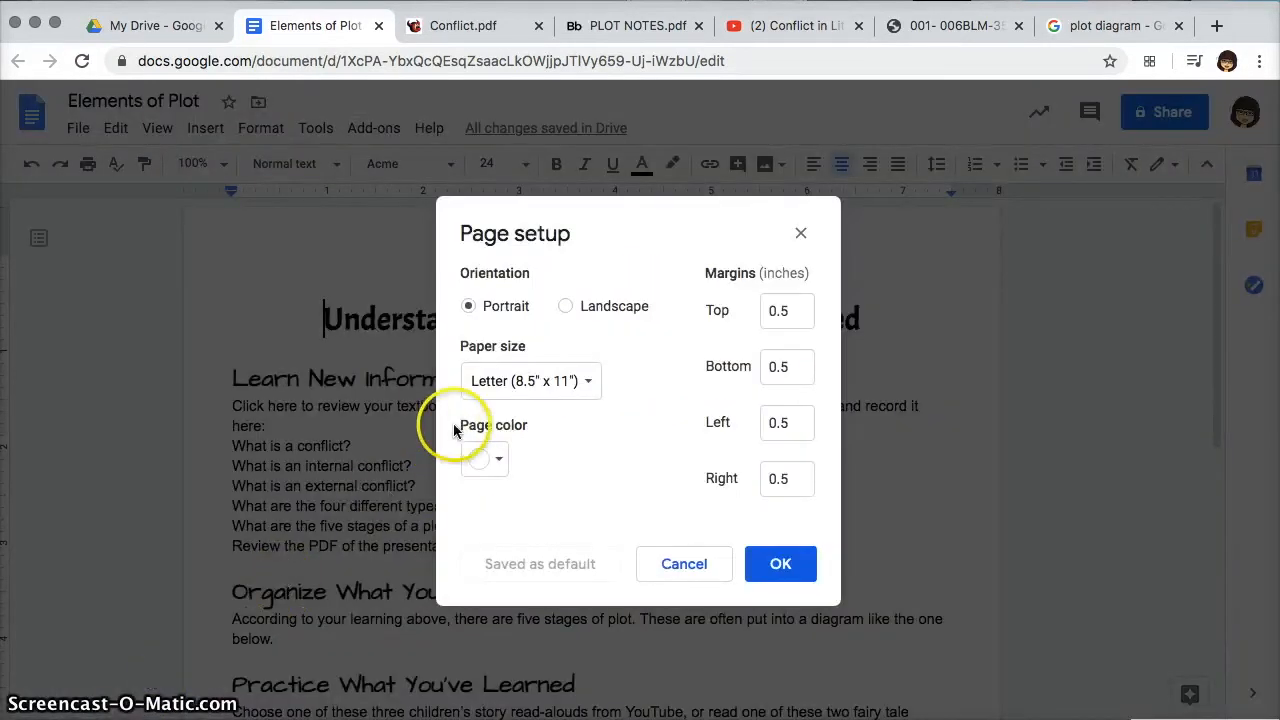
pyautogui.click(499, 459)
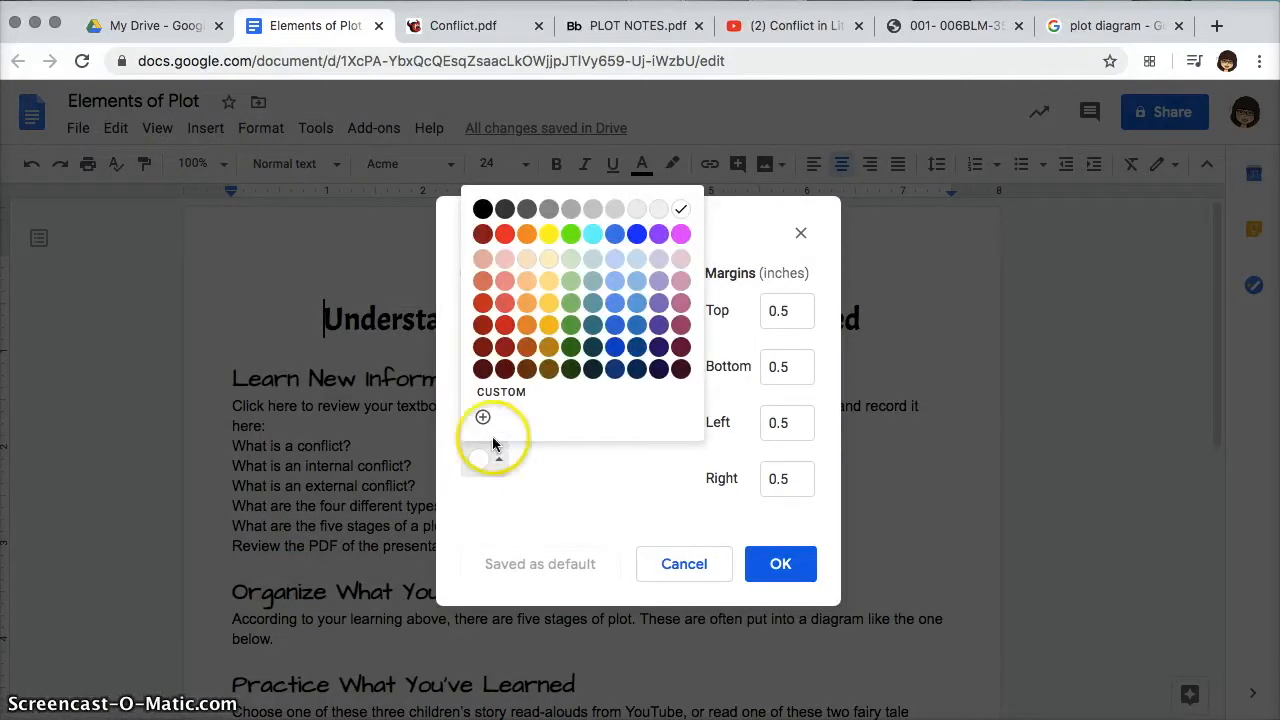
pyautogui.click(592, 334)
pyautogui.click(776, 564)
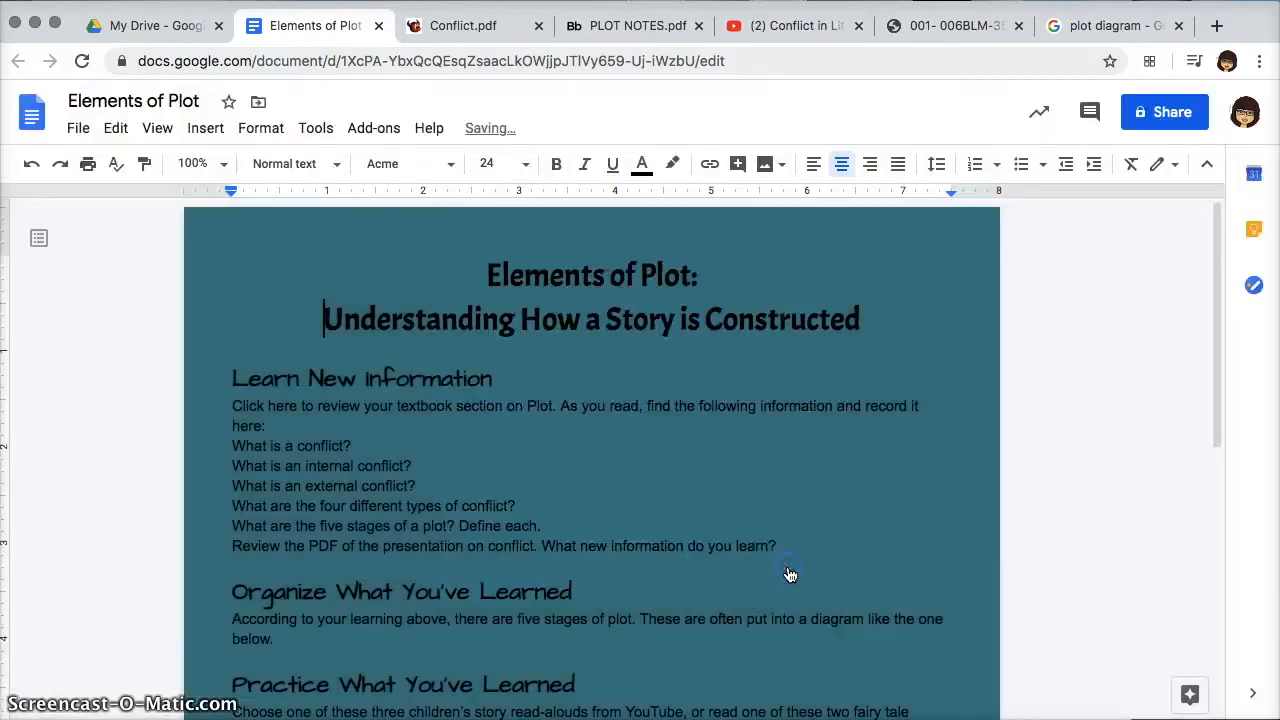
# Step: Change the text color of the entire document to white and clear the selection
pyautogui.press('super+a')
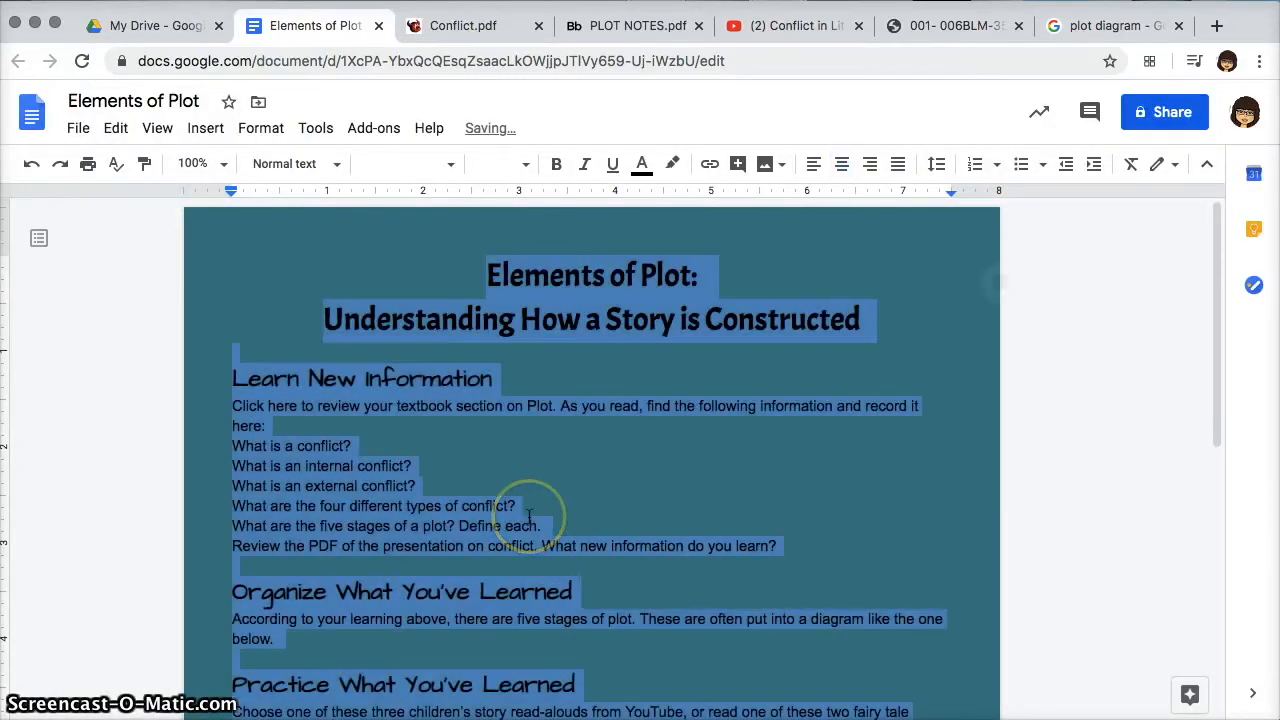
pyautogui.click(523, 168)
pyautogui.click(525, 167)
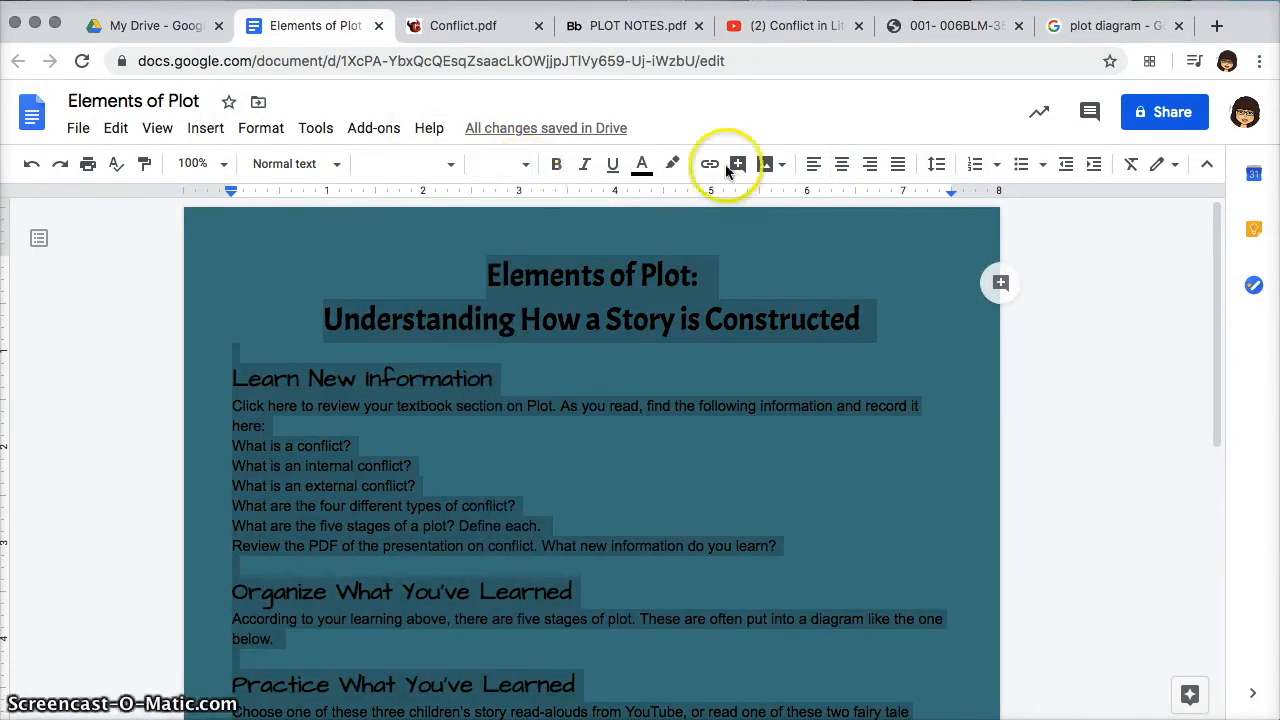
pyautogui.click(647, 165)
pyautogui.click(848, 201)
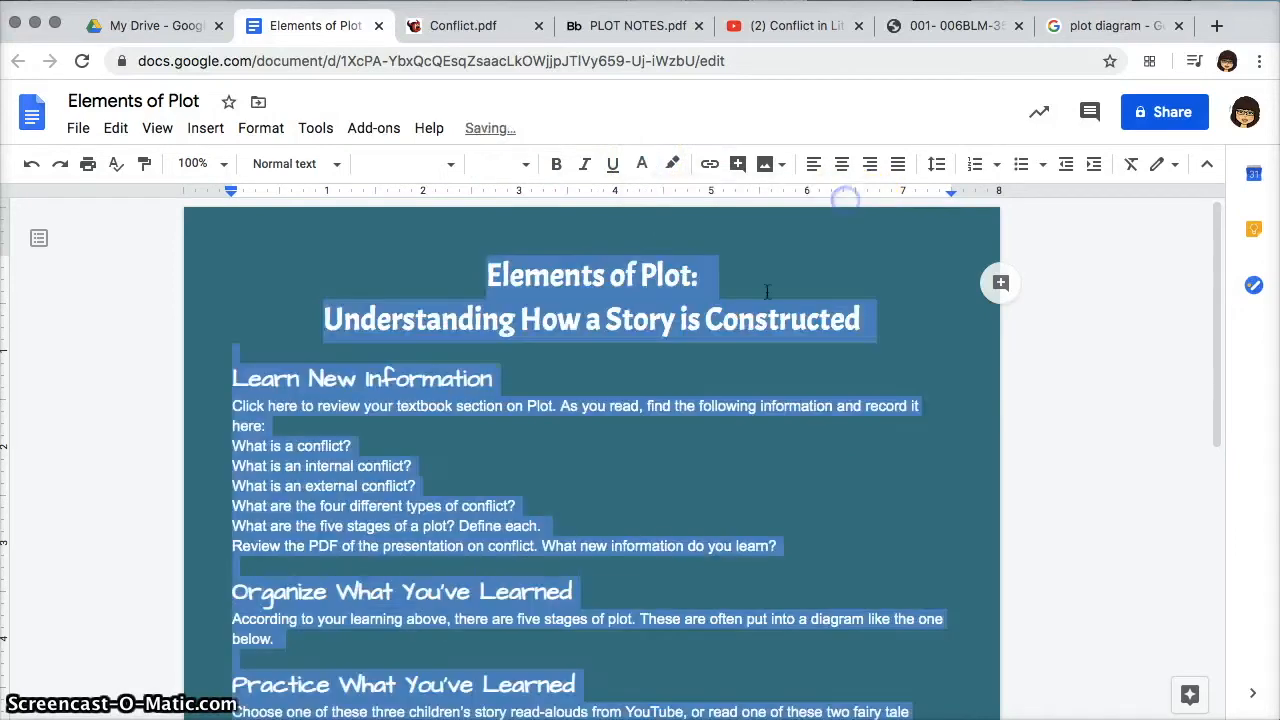
pyautogui.click(695, 406)
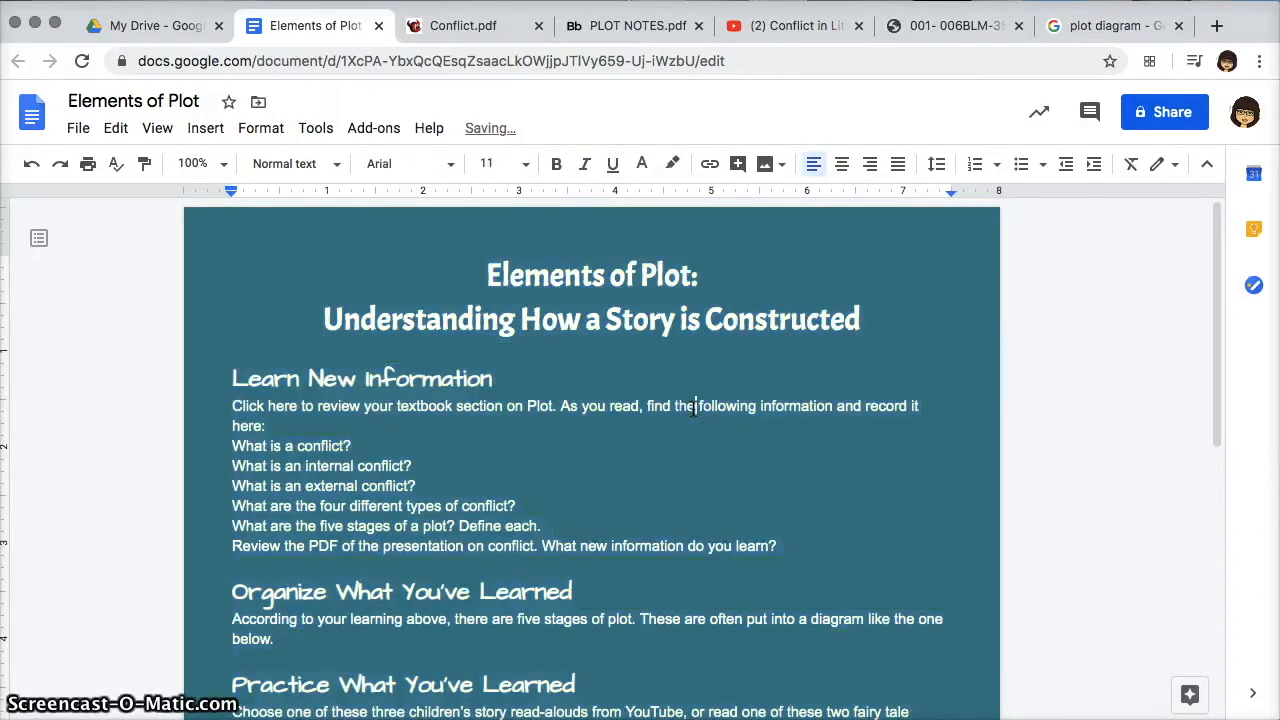